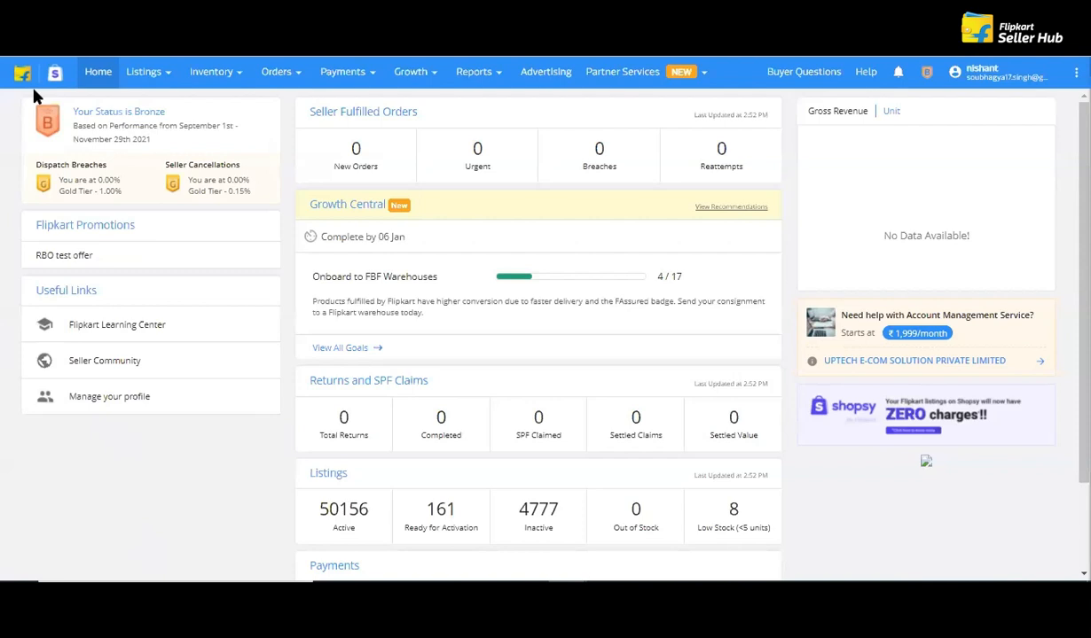
- Start adding a single new listing from the Add New Listings page
{"action": "mouse_move", "coordinate": [151, 78]}
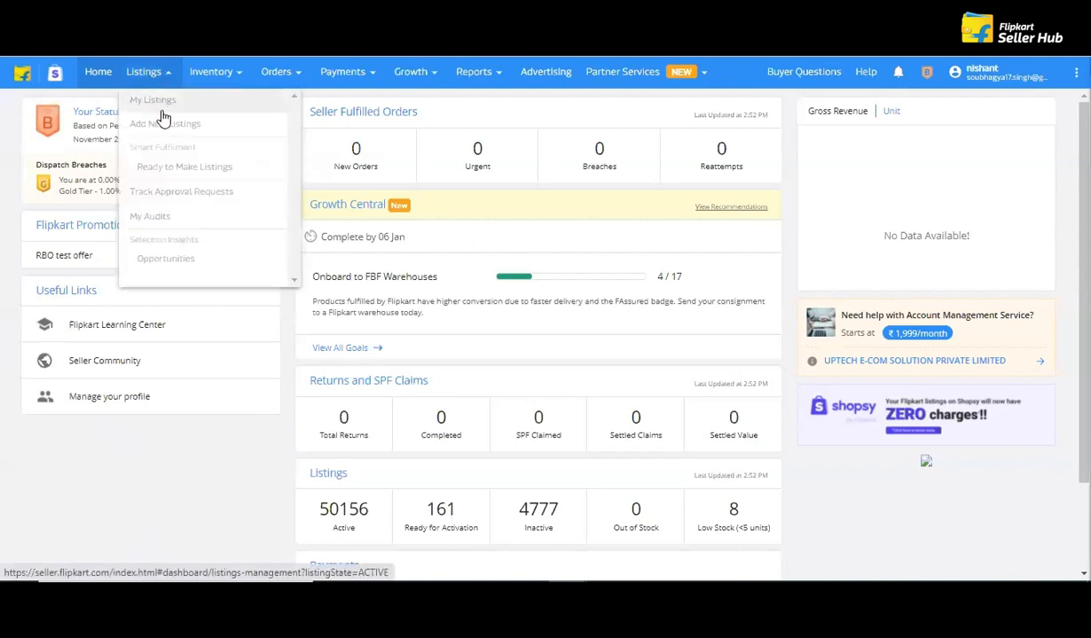
{"action": "left_click", "coordinate": [211, 130]}
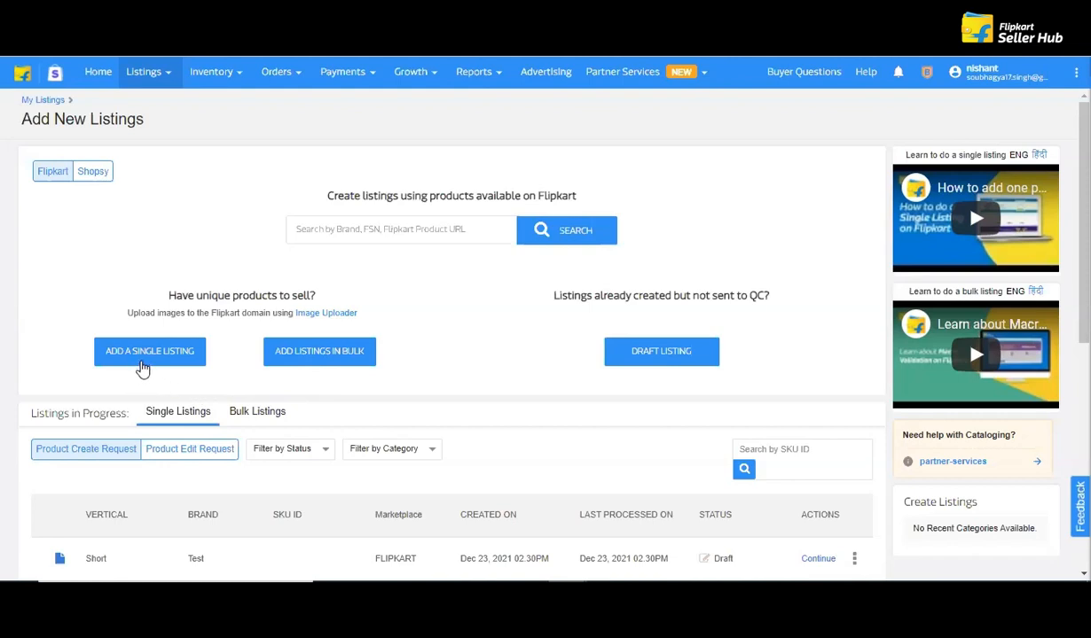
{"action": "left_click", "coordinate": [140, 364]}
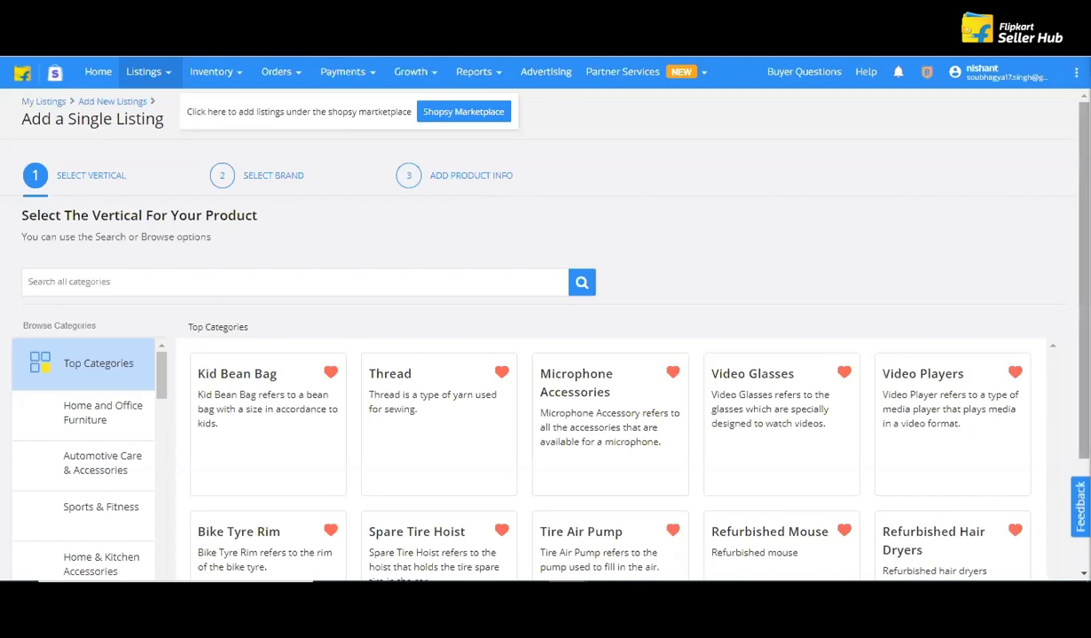
- Look over the browsable product categories and the top category cards for choosing a vertical
{"action": "scroll", "coordinate": [529, 321], "scroll_direction": "down", "scroll_amount": 1}
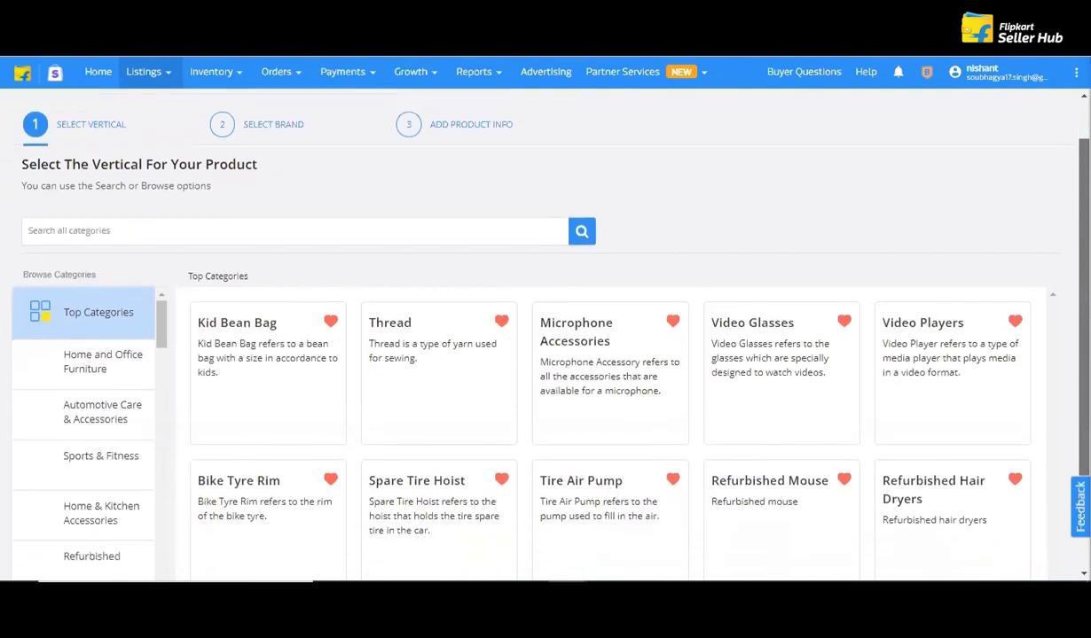
{"action": "left_click_drag", "start_coordinate": [1084, 321], "coordinate": [1084, 283]}
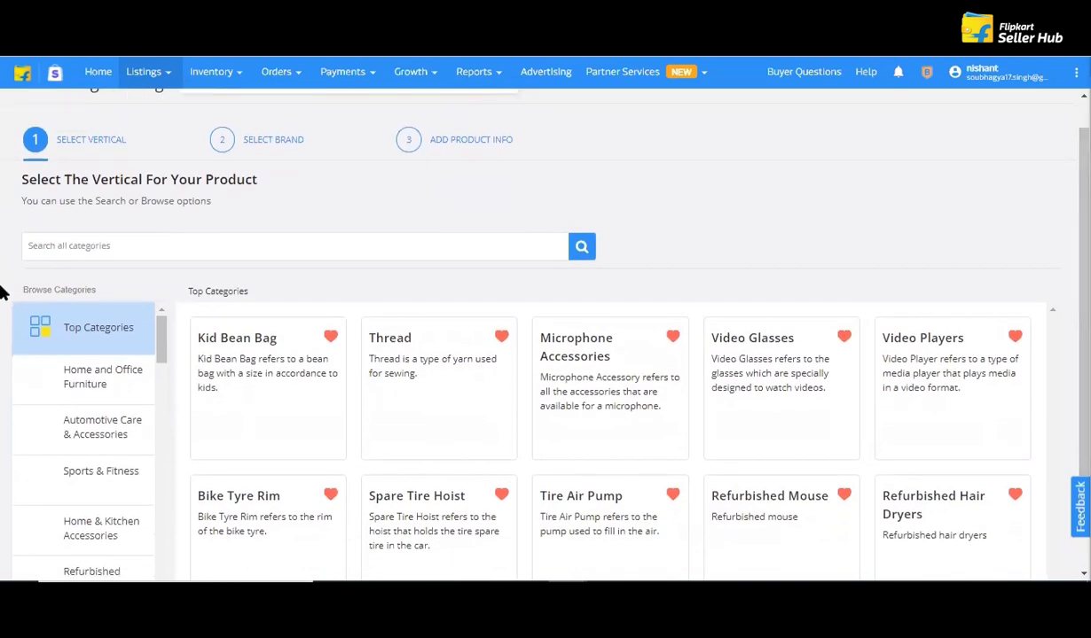
{"action": "left_click_drag", "start_coordinate": [161, 341], "coordinate": [189, 256]}
{"action": "left_click_drag", "start_coordinate": [1039, 542], "coordinate": [1039, 470]}
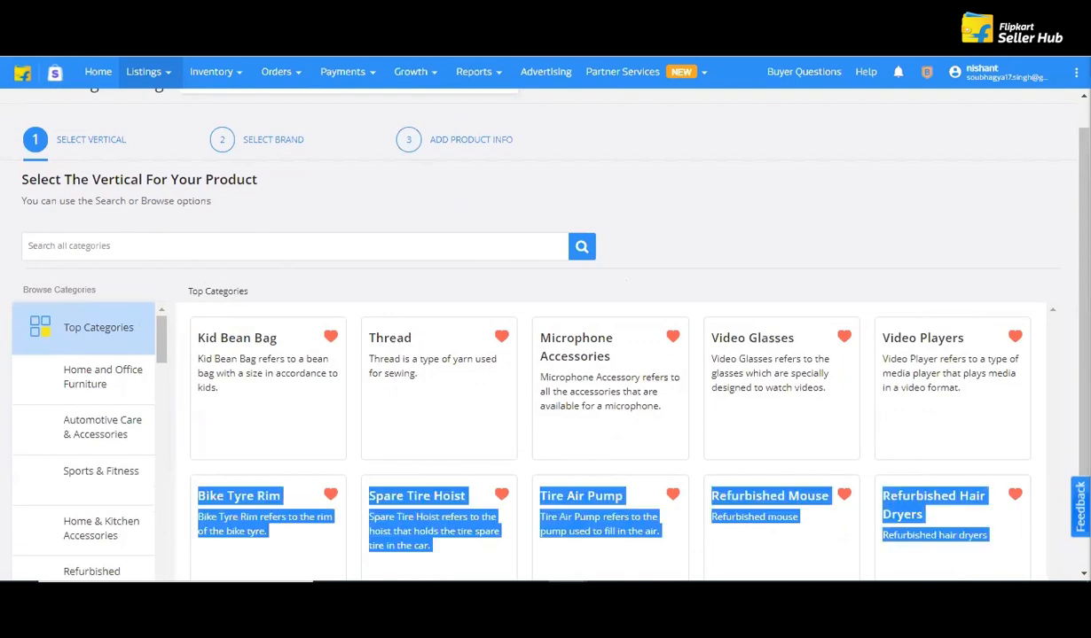
{"action": "left_click", "coordinate": [1060, 408]}
{"action": "scroll", "coordinate": [529, 322], "scroll_direction": "down", "scroll_amount": 2}
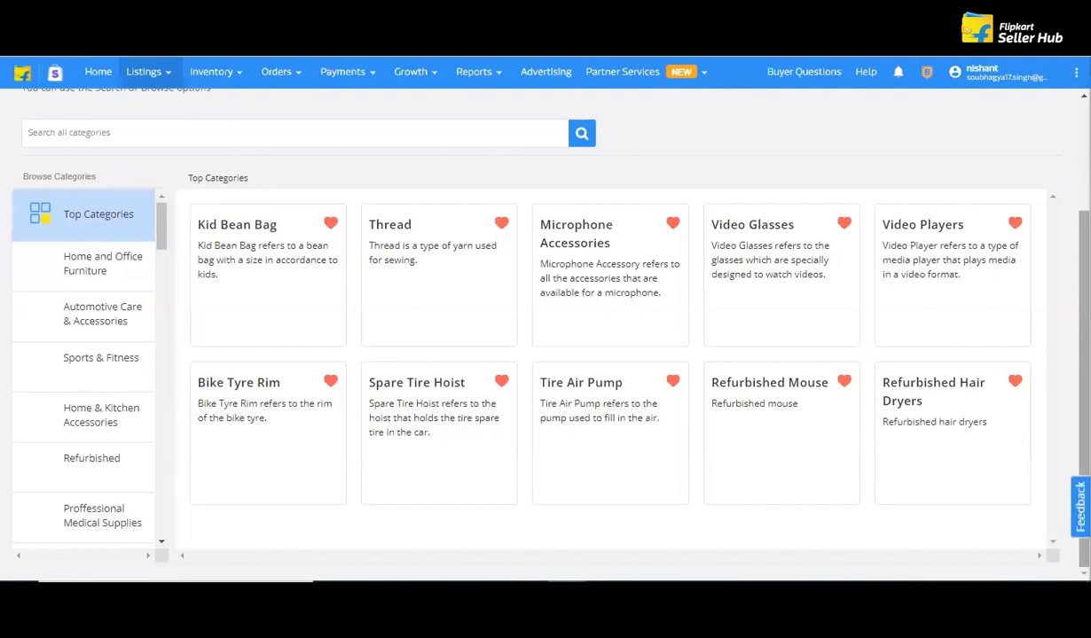
{"action": "scroll", "coordinate": [529, 322], "scroll_direction": "up", "scroll_amount": 3}
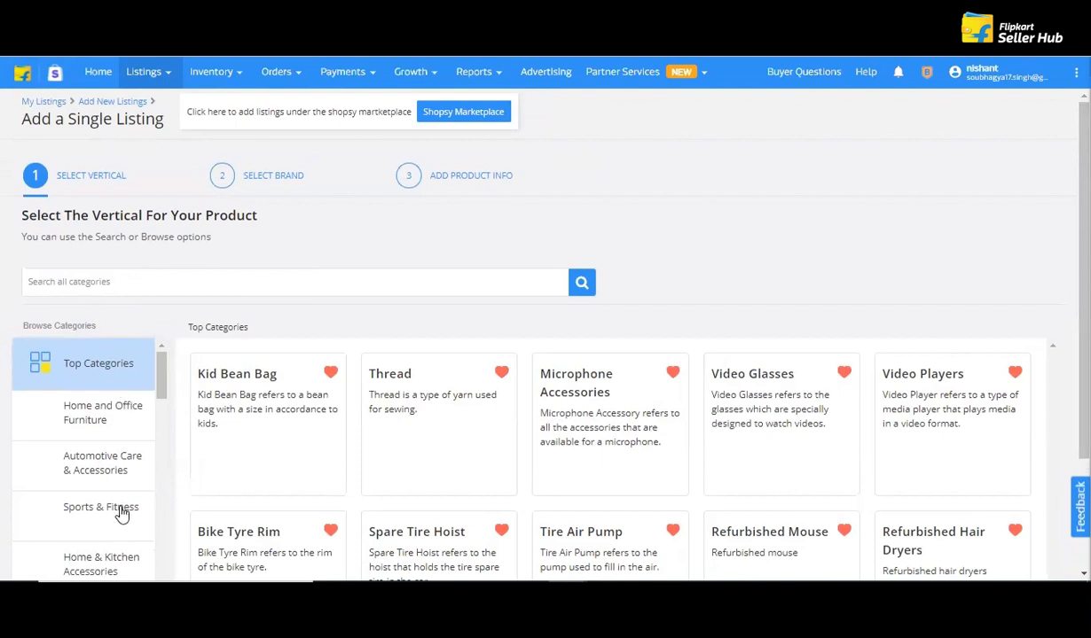
- Search the verticals for "Sari", choose Clothing / Ethnic Wear / Sari, and proceed to brand selection
{"action": "left_click", "coordinate": [197, 273]}
{"action": "type", "text": "Sar"}
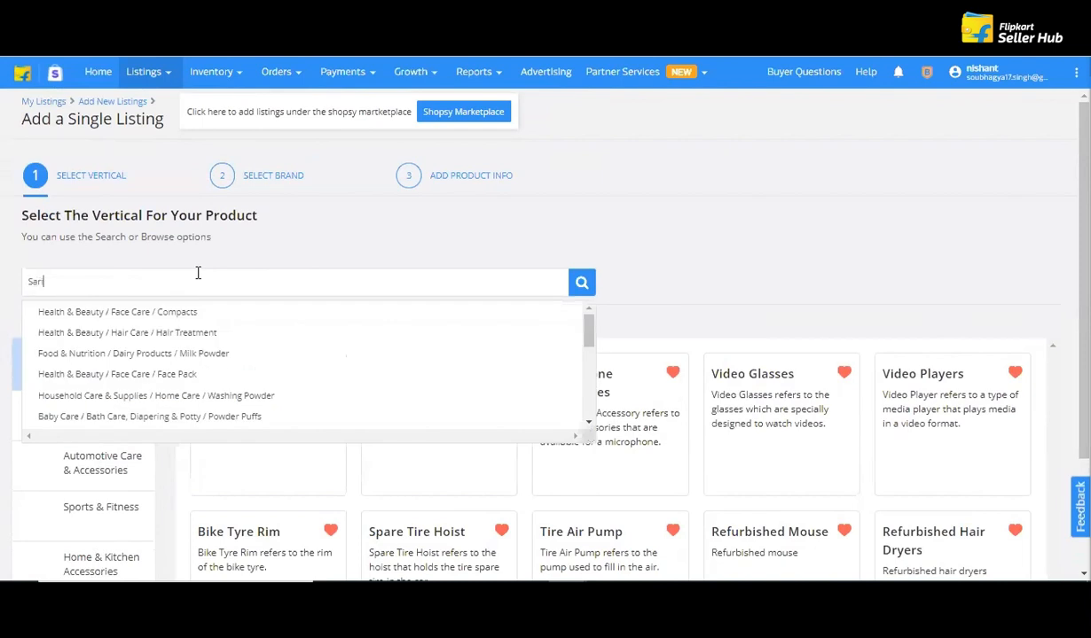
{"action": "type", "text": "i"}
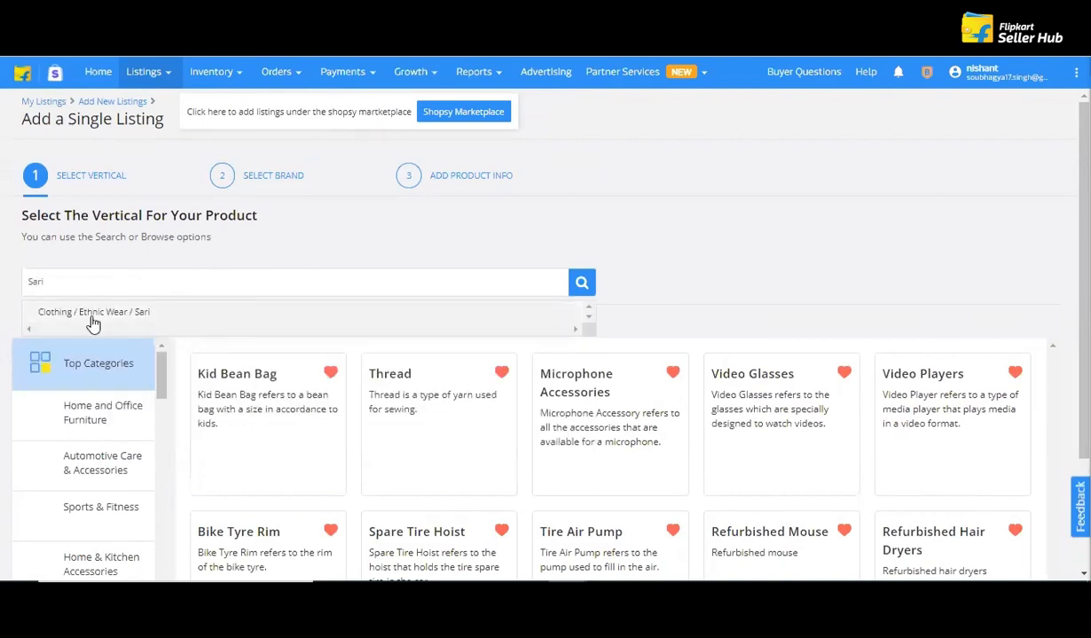
{"action": "left_click", "coordinate": [146, 313]}
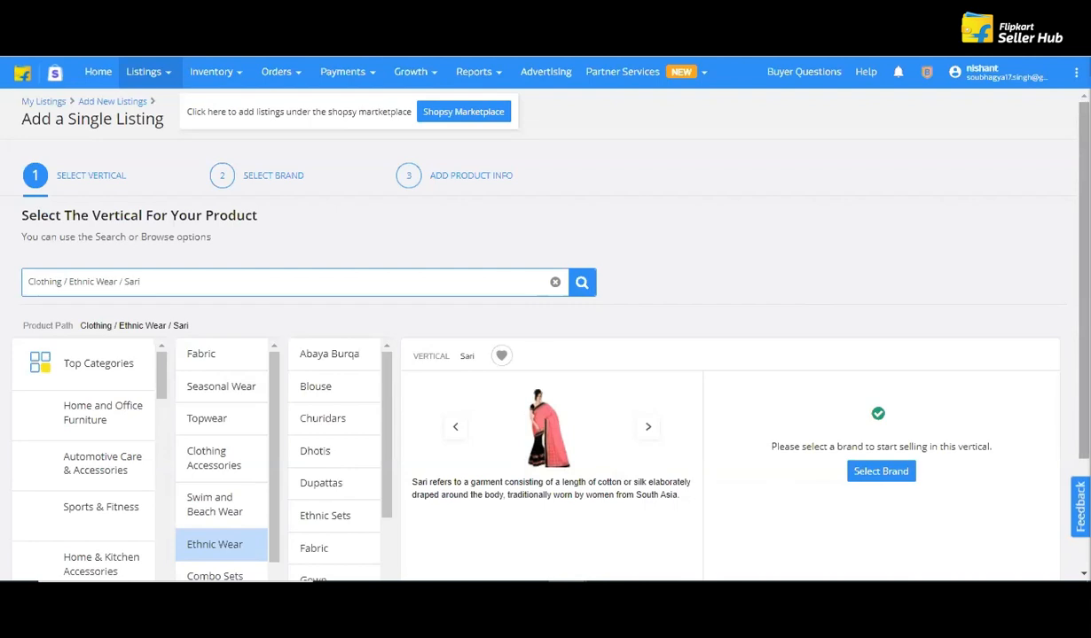
{"action": "scroll", "coordinate": [545, 354], "scroll_direction": "down", "scroll_amount": 3}
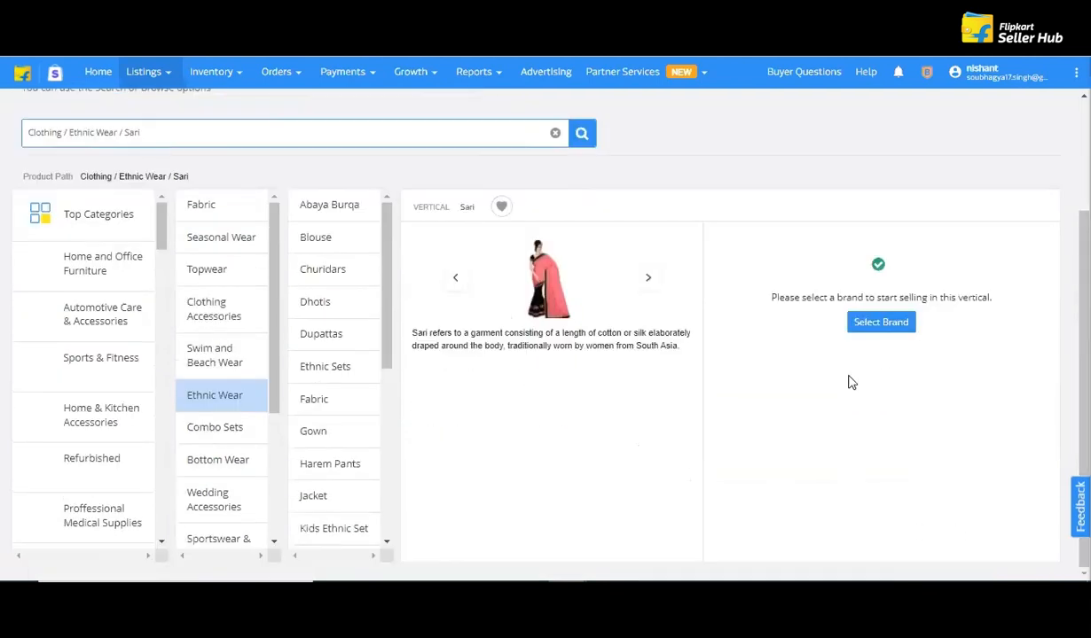
{"action": "left_click", "coordinate": [893, 325]}
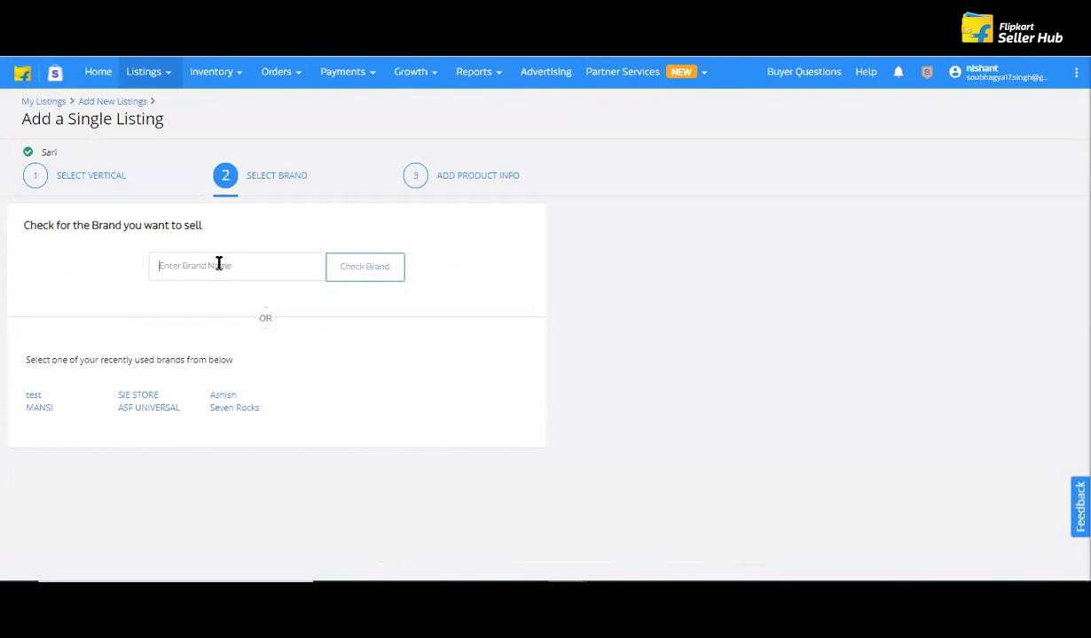
- Check whether selling is allowed under the brand Nalli and under the brand BIBA
{"action": "type", "text": "Nalli"}
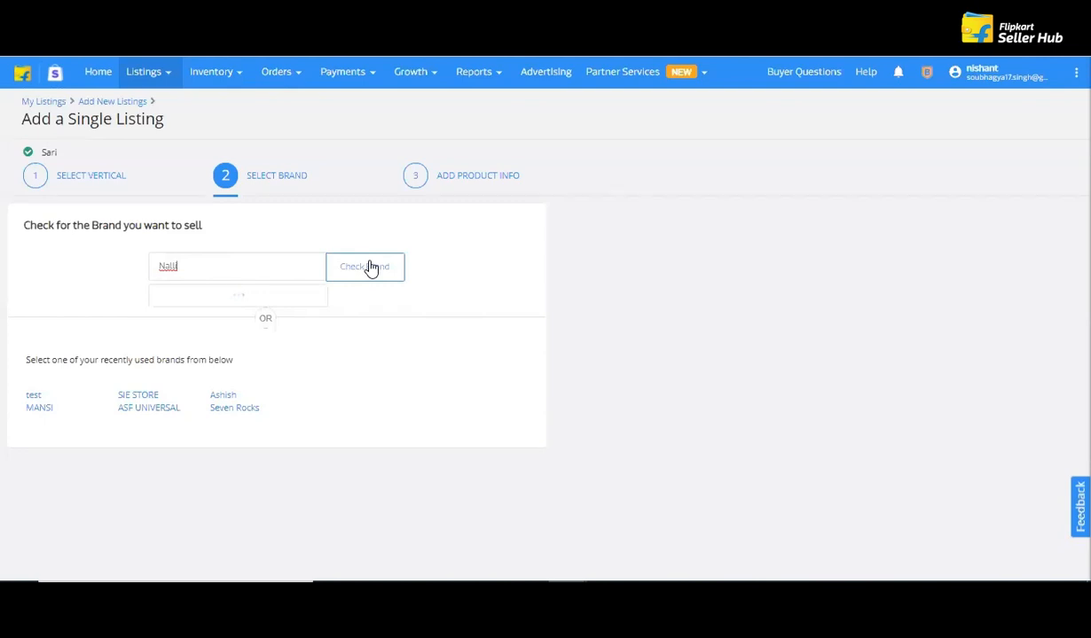
{"action": "left_click", "coordinate": [371, 268]}
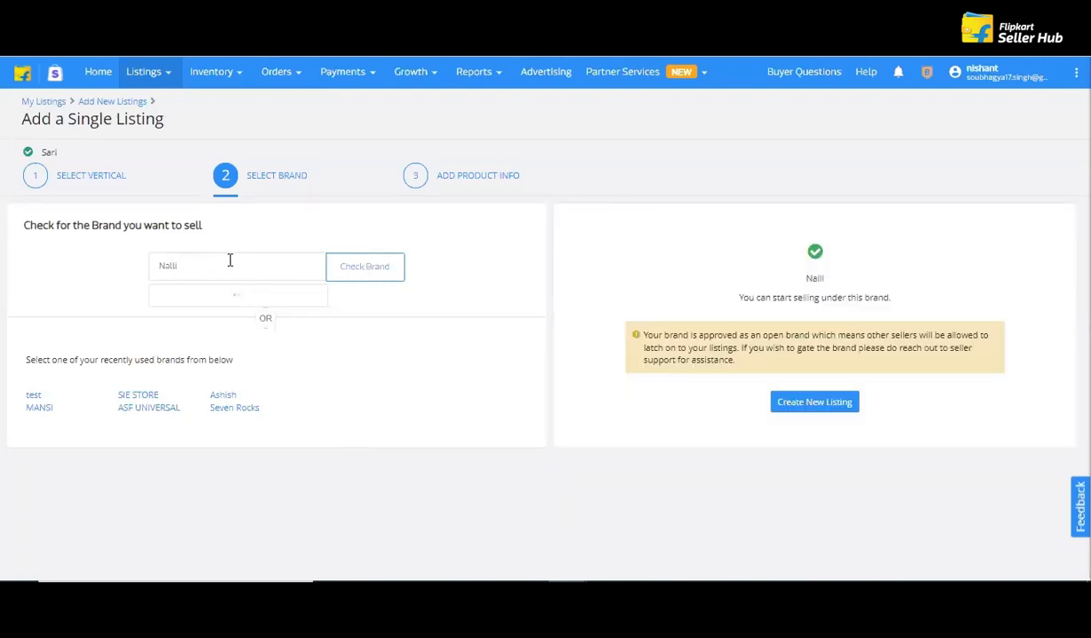
{"action": "key", "text": "BackSpace"}
{"action": "key", "text": "BackSpace"}
{"action": "key", "text": "BackSpace"}
{"action": "key", "text": "BackSpace"}
{"action": "key", "text": "BackSpace"}
{"action": "left_click", "coordinate": [259, 273]}
{"action": "type", "text": "BIBA"}
{"action": "left_click", "coordinate": [371, 274]}
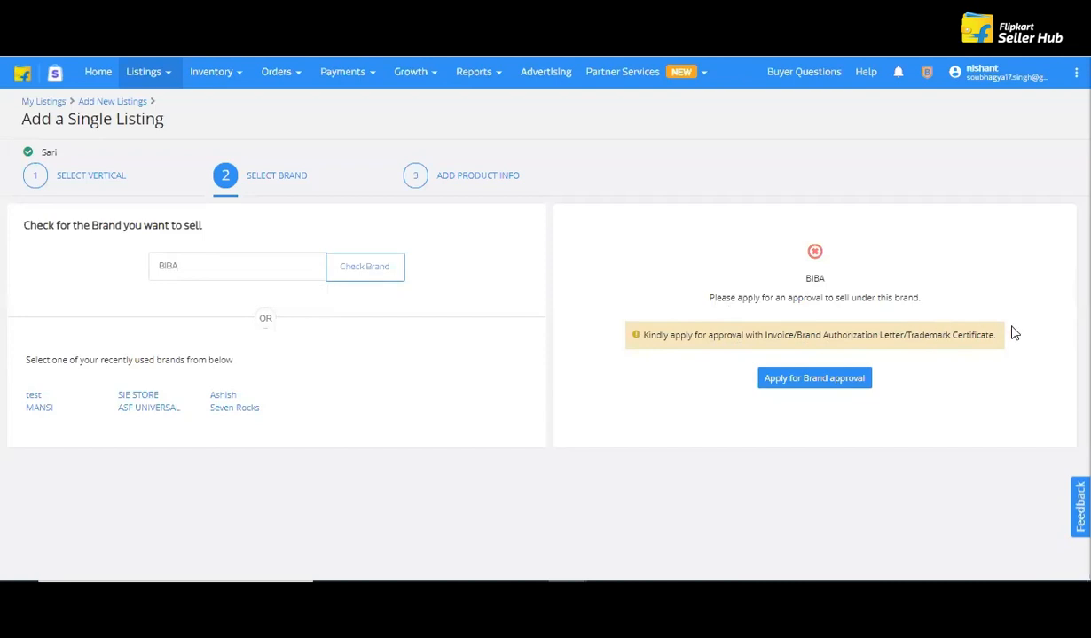
- Check the brand name Test instead and create a new listing under it
{"action": "left_click", "coordinate": [283, 263]}
{"action": "key", "text": "BackSpace"}
{"action": "key", "text": "BackSpace"}
{"action": "key", "text": "BackSpace"}
{"action": "key", "text": "BackSpace"}
{"action": "type", "text": "Test"}
{"action": "left_click", "coordinate": [359, 277]}
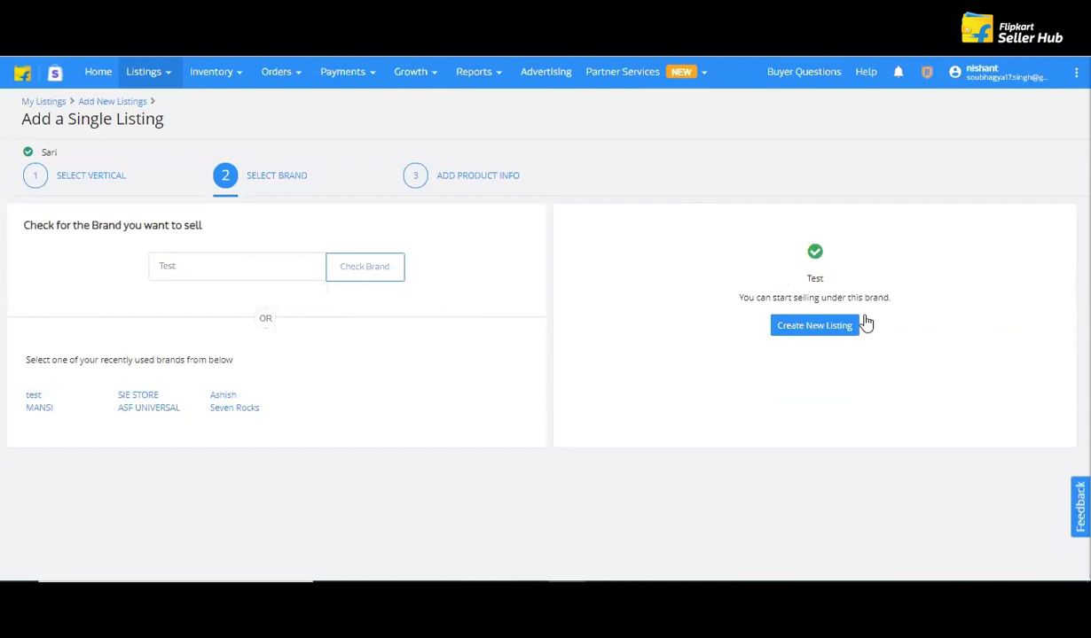
{"action": "left_click", "coordinate": [814, 326]}
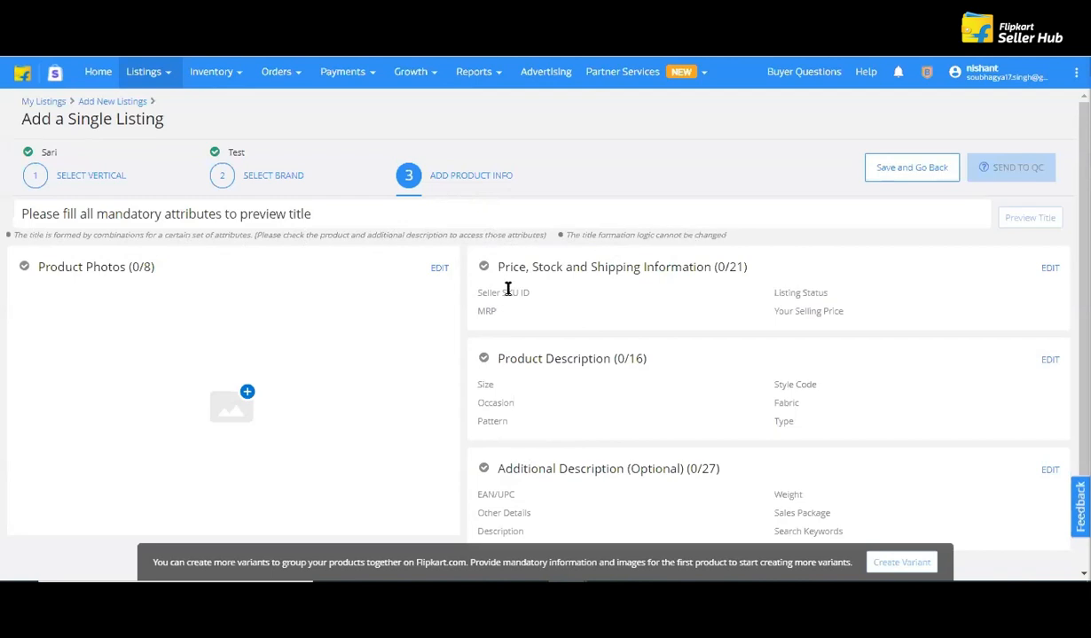
- Open the product photos for editing and review the front view sample and the image guidelines
{"action": "left_click", "coordinate": [247, 394]}
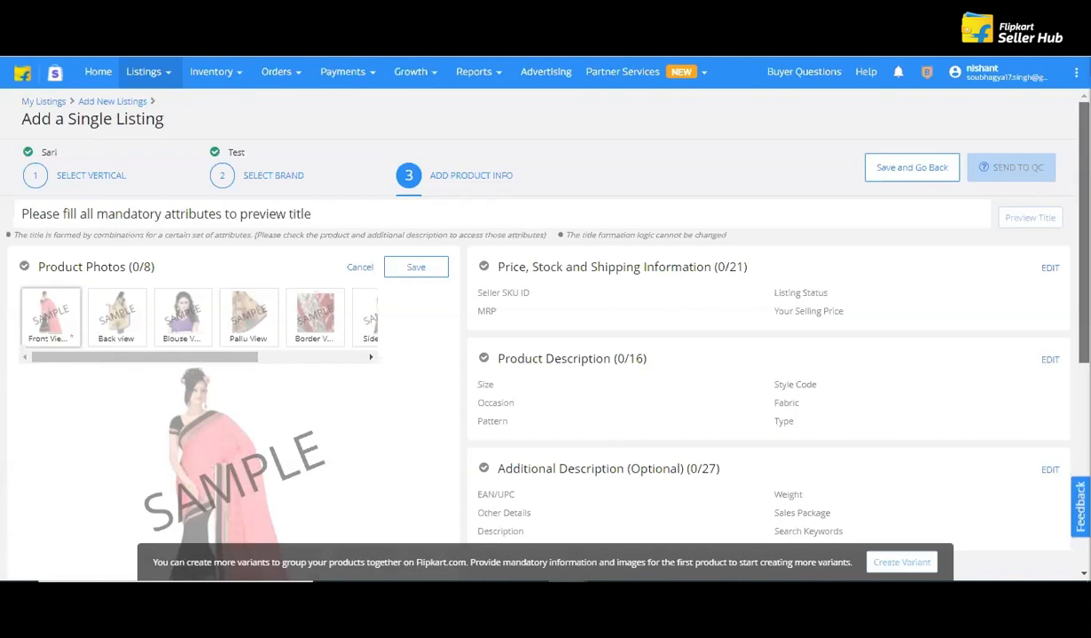
{"action": "scroll", "coordinate": [818, 190], "scroll_direction": "down", "scroll_amount": 1}
{"action": "left_click_drag", "start_coordinate": [1083, 248], "coordinate": [1083, 261]}
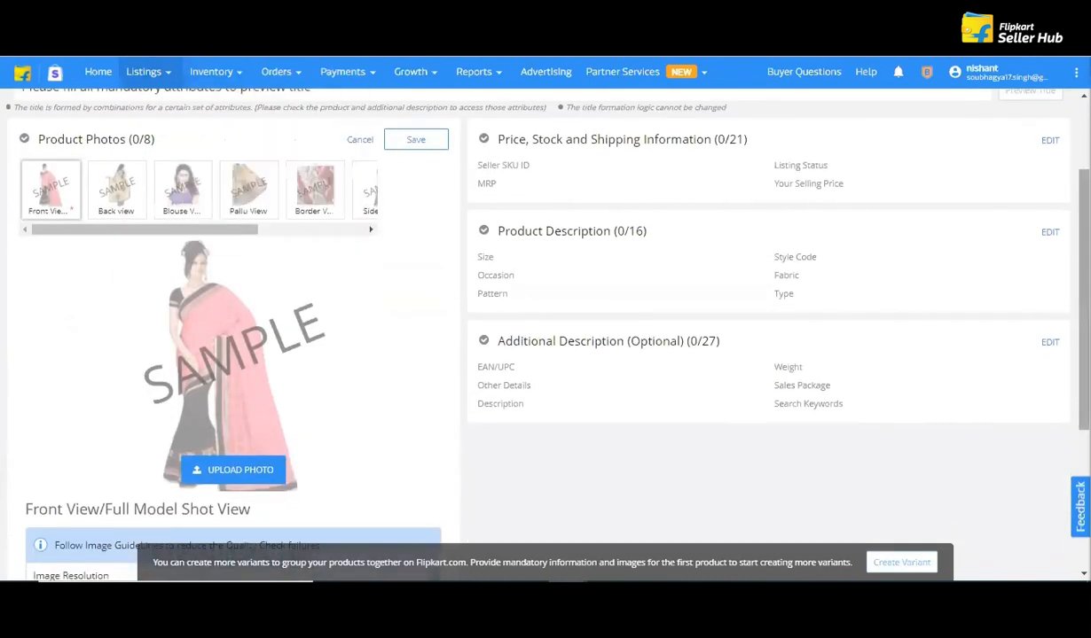
{"action": "scroll", "coordinate": [532, 328], "scroll_direction": "down", "scroll_amount": 2}
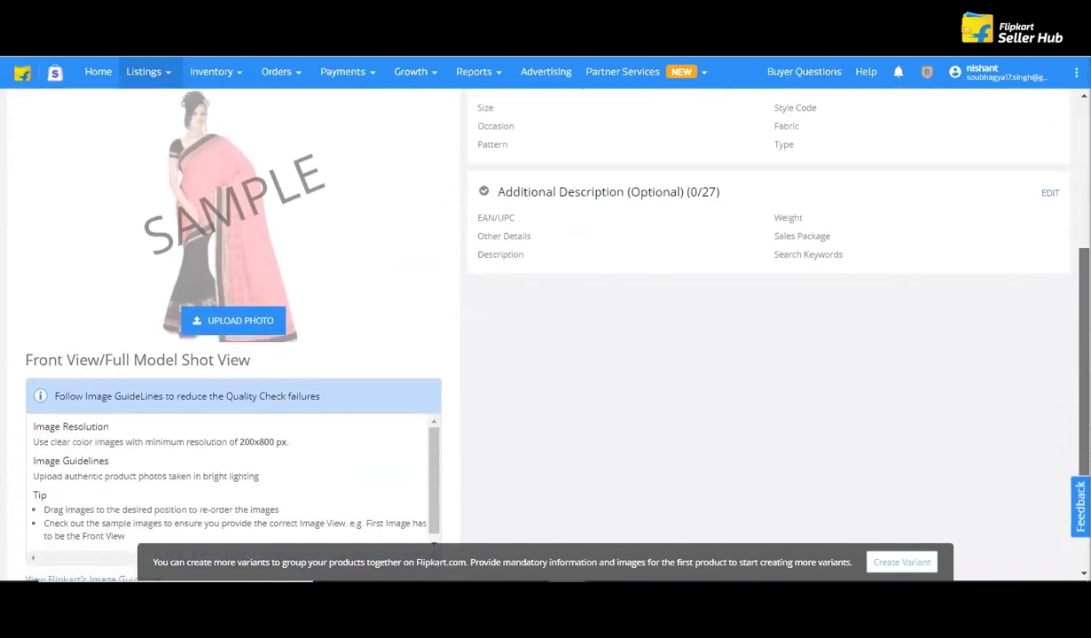
{"action": "left_click_drag", "start_coordinate": [1084, 373], "coordinate": [1083, 380]}
{"action": "scroll", "coordinate": [532, 328], "scroll_direction": "up", "scroll_amount": 4}
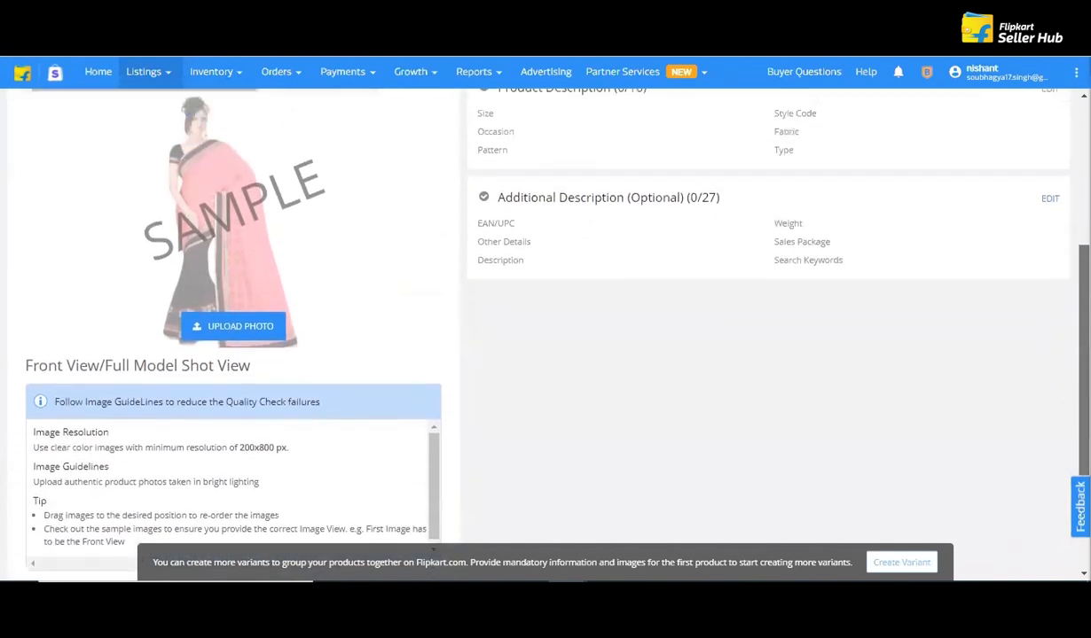
{"action": "scroll", "coordinate": [231, 399], "scroll_direction": "down", "scroll_amount": 1}
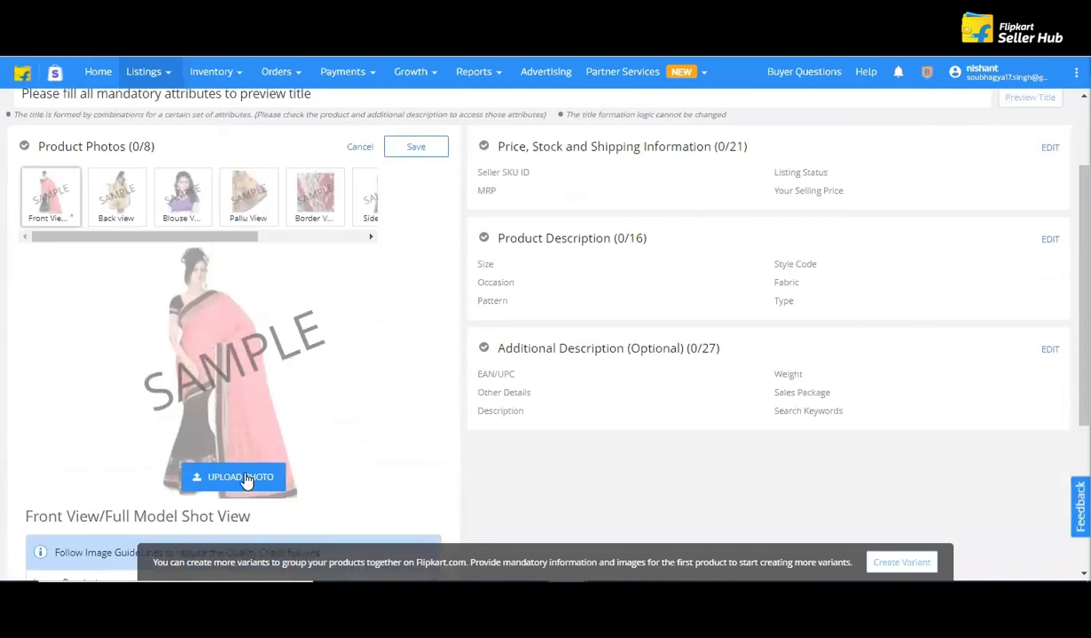
- View the sample photos for the back, blouse, pallu, border and side views, and look through the remaining photo slots
{"action": "left_click", "coordinate": [131, 214]}
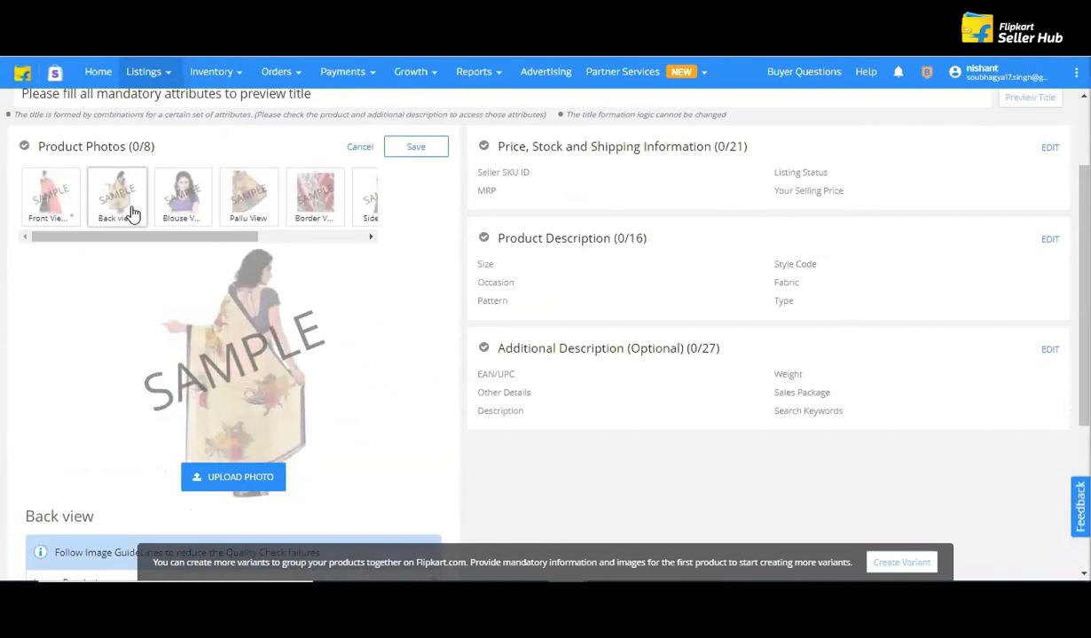
{"action": "left_click", "coordinate": [182, 215]}
{"action": "left_click", "coordinate": [249, 213]}
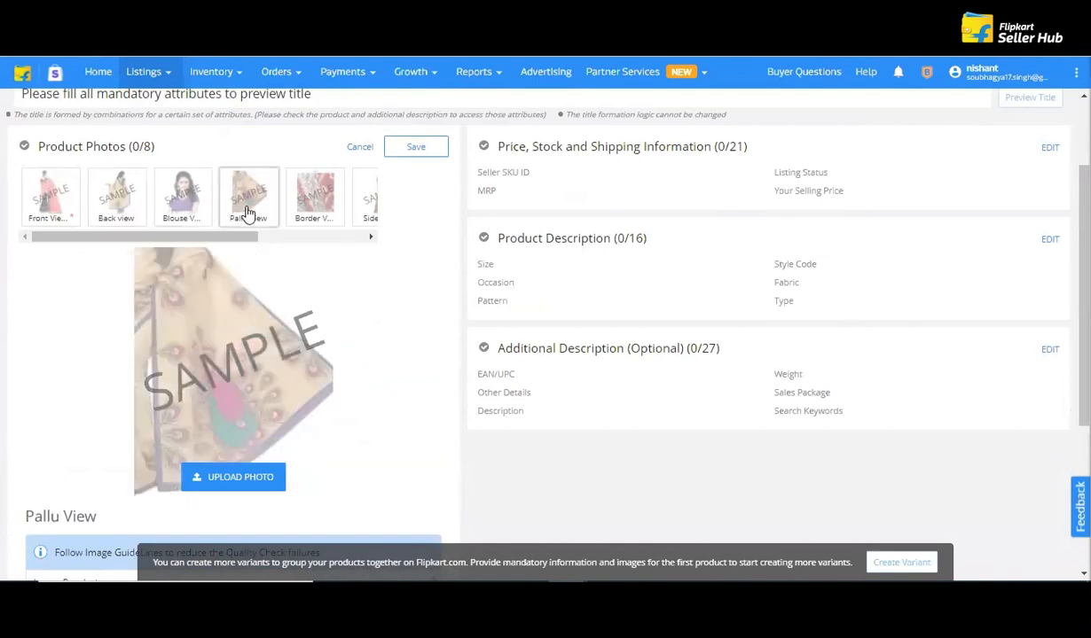
{"action": "left_click", "coordinate": [318, 213]}
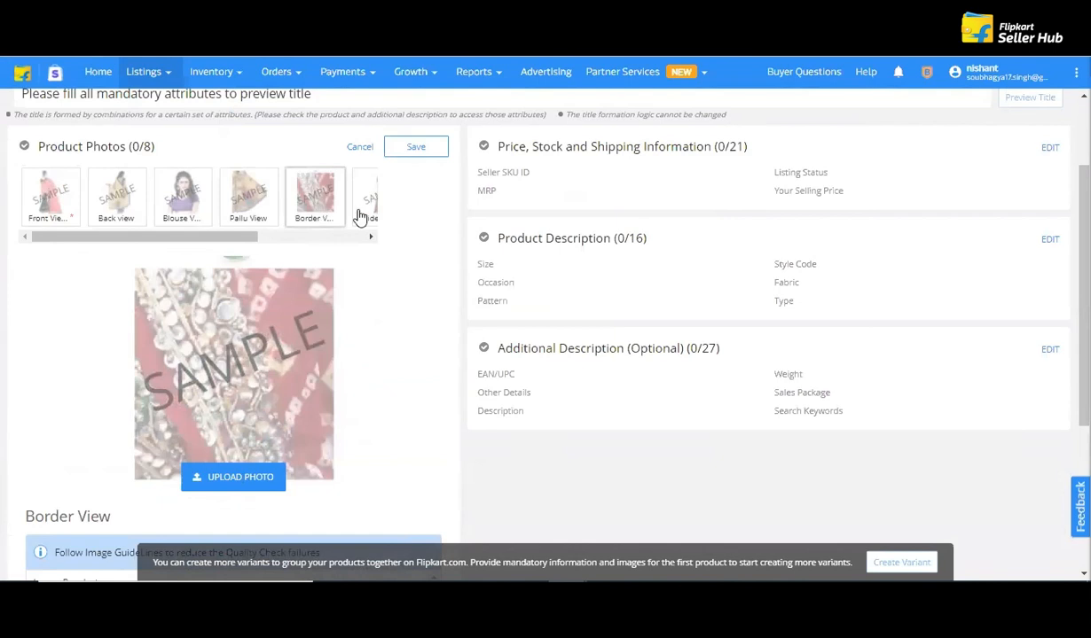
{"action": "left_click", "coordinate": [372, 218]}
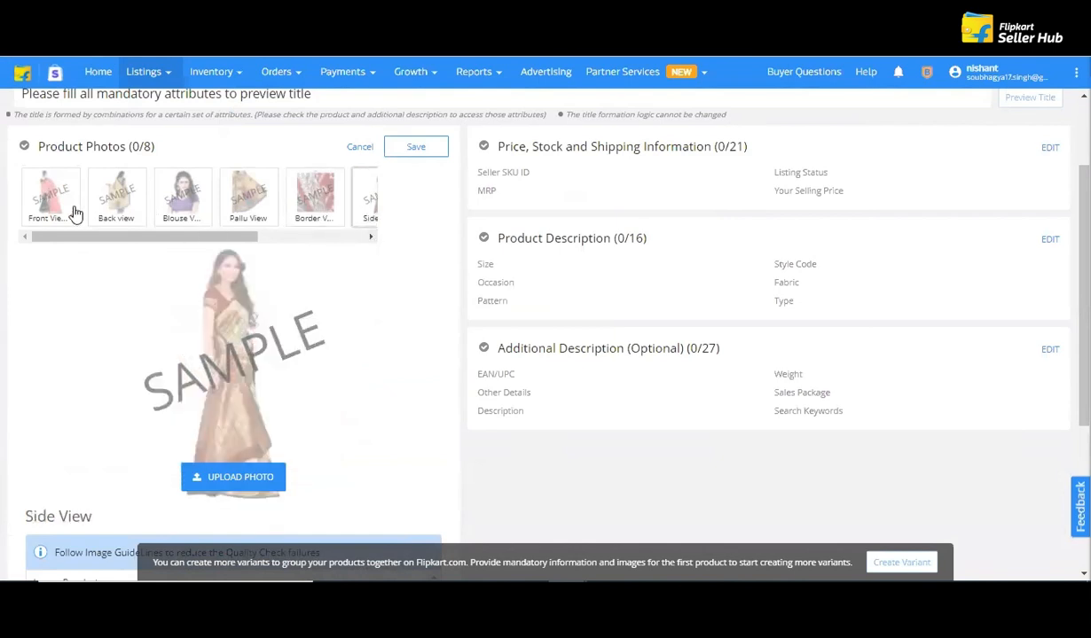
{"action": "left_click", "coordinate": [370, 237]}
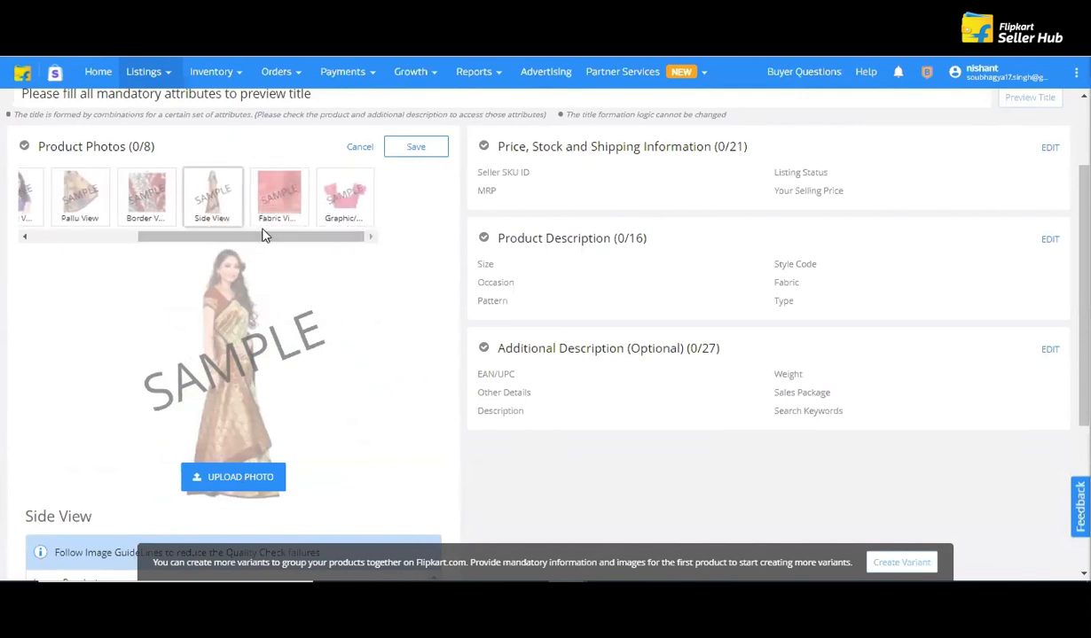
{"action": "right_click", "coordinate": [140, 234]}
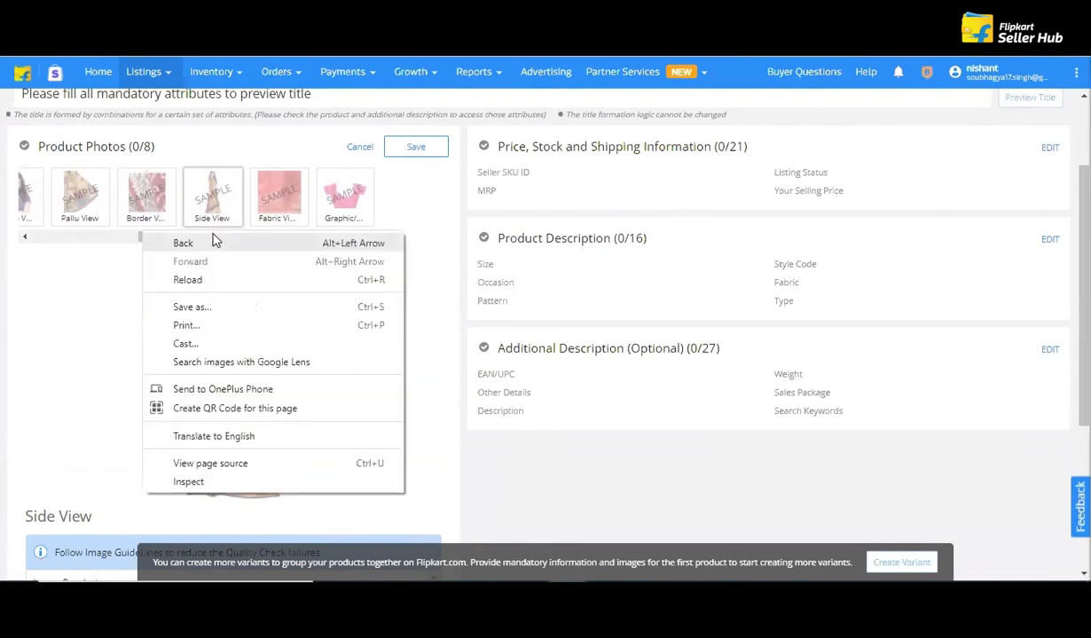
{"action": "left_click", "coordinate": [120, 238]}
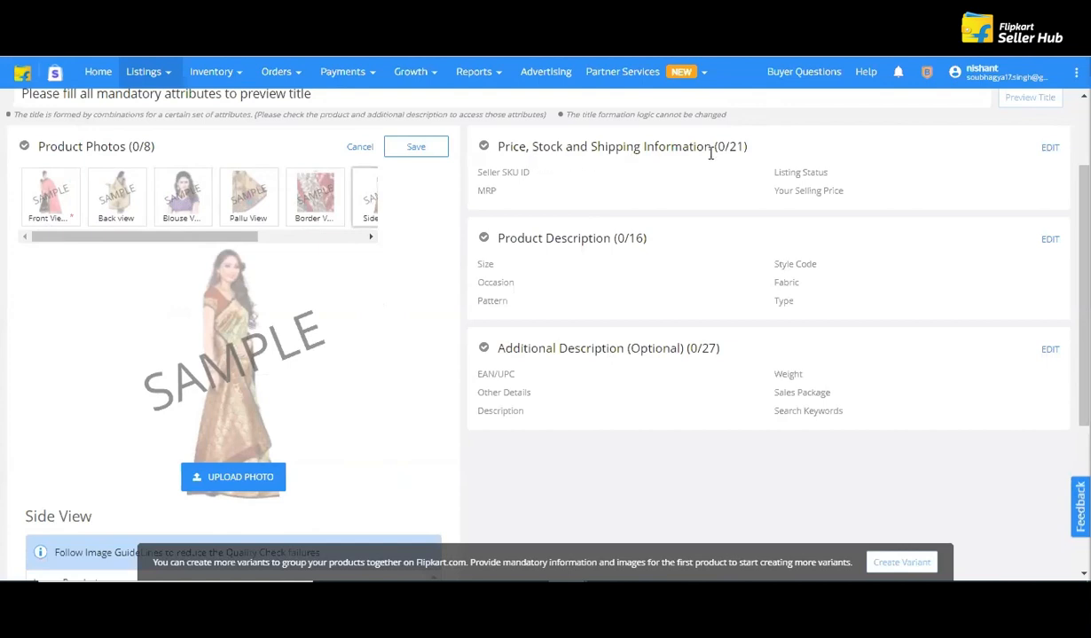
- Open the price, stock and shipping information for editing and examine its fields, including the procurement type options
{"action": "left_click", "coordinate": [1049, 149]}
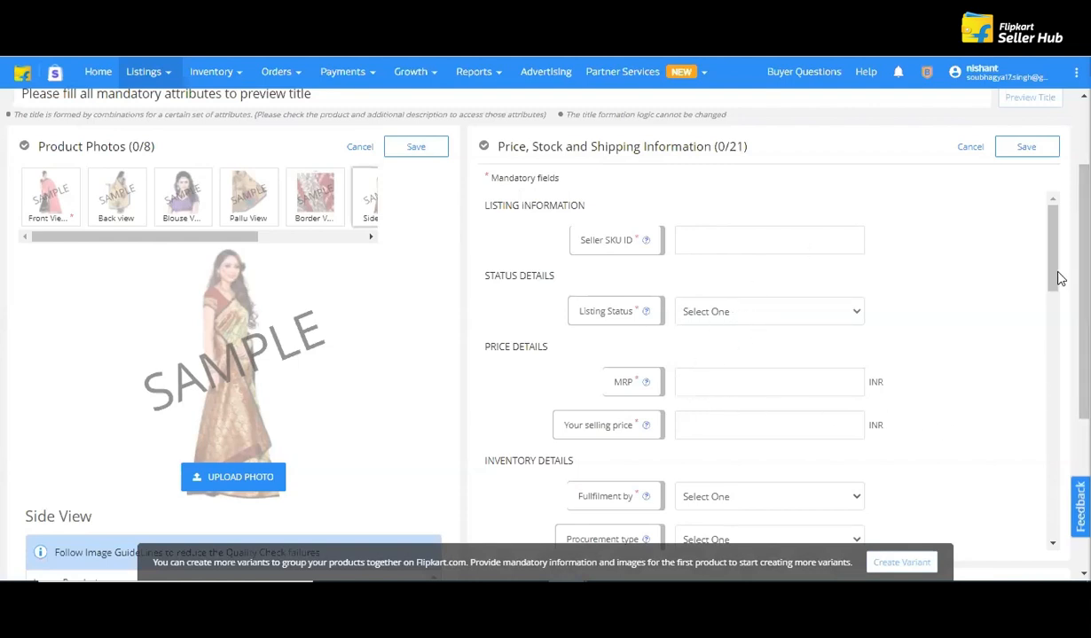
{"action": "left_click_drag", "start_coordinate": [1055, 278], "coordinate": [1057, 321]}
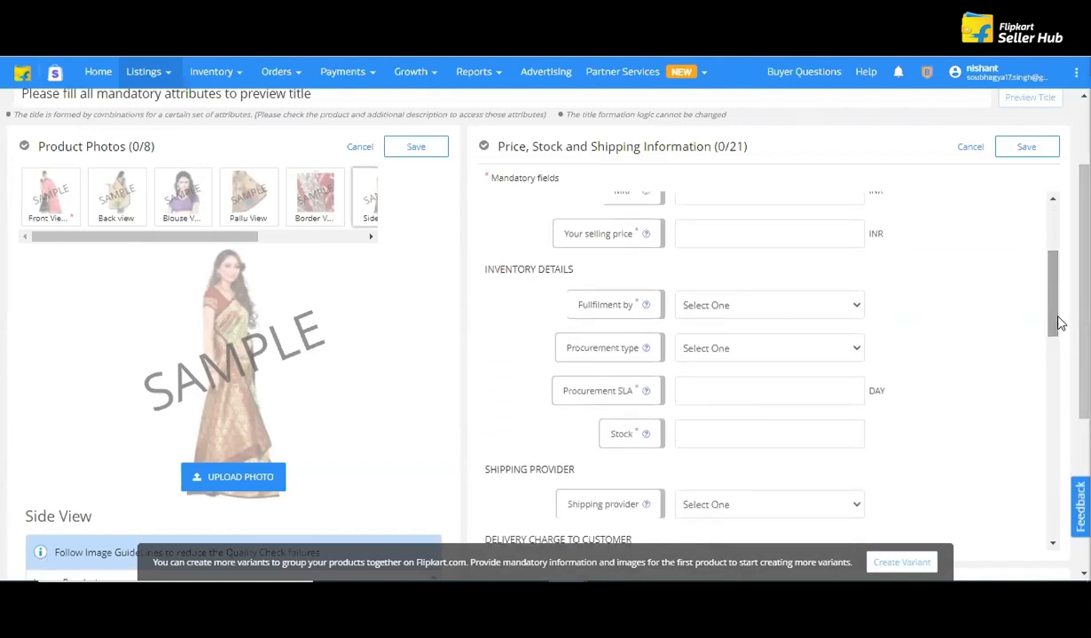
{"action": "left_click", "coordinate": [851, 353]}
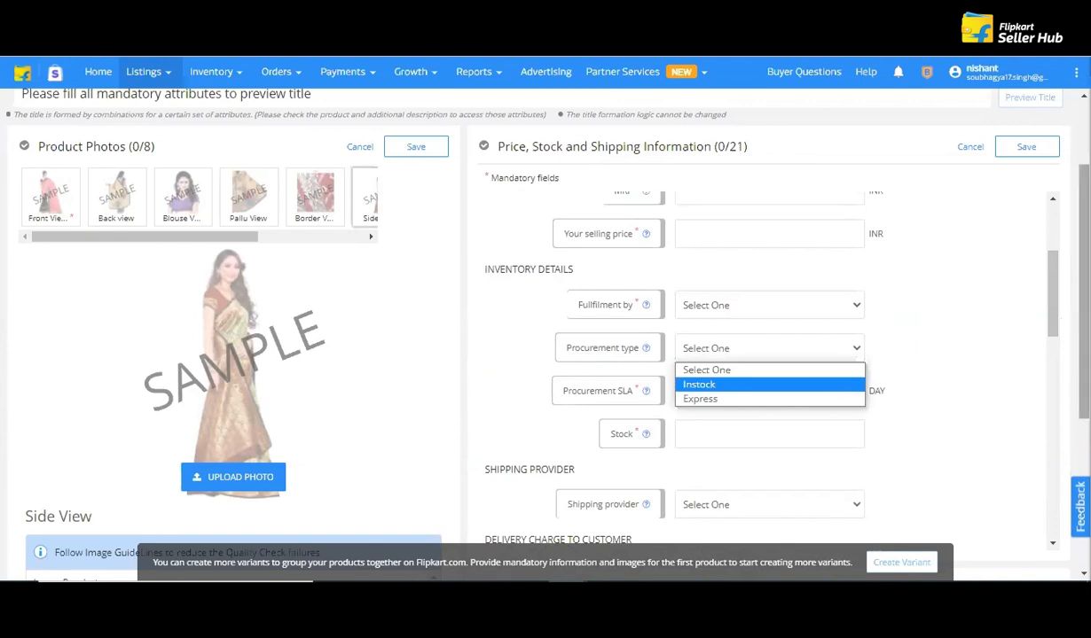
{"action": "left_click", "coordinate": [1053, 324]}
{"action": "left_click_drag", "start_coordinate": [1053, 324], "coordinate": [1051, 536]}
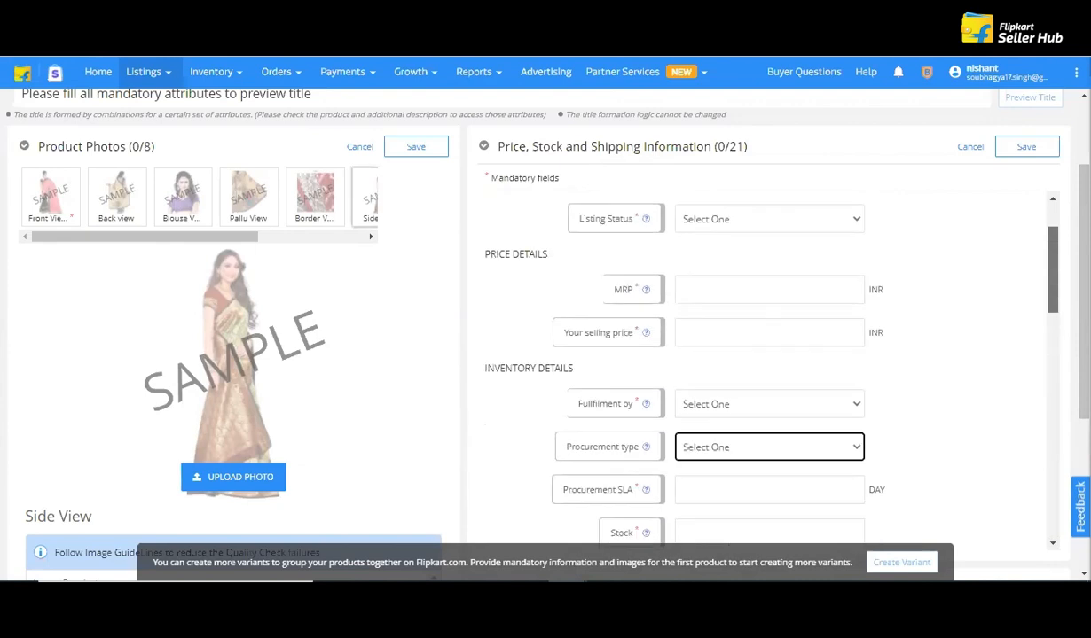
{"action": "scroll", "coordinate": [764, 372], "scroll_direction": "up", "scroll_amount": 1}
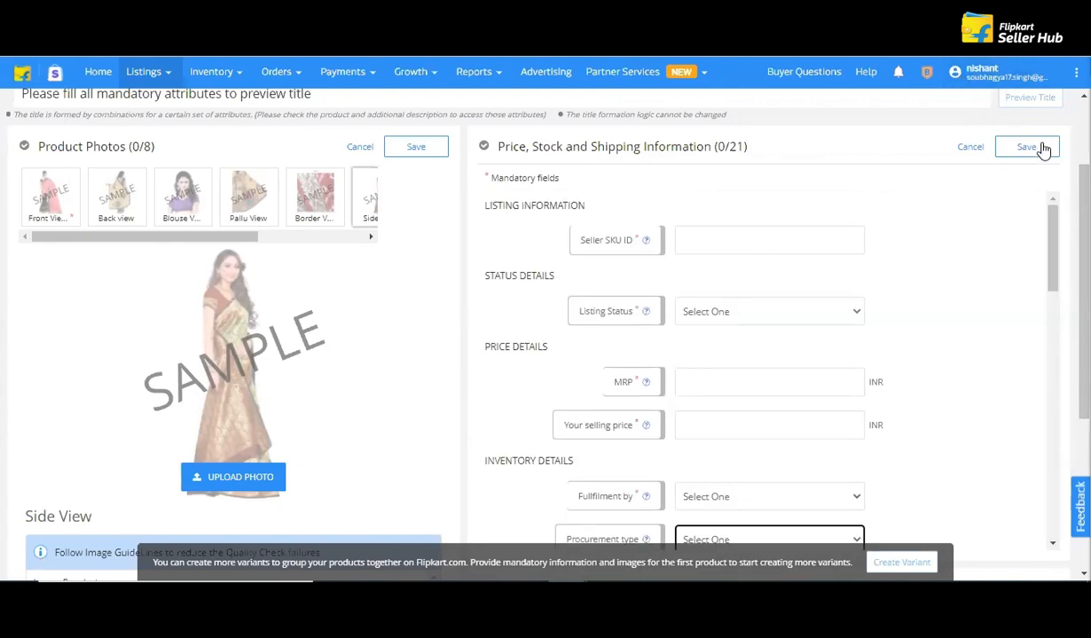
- Close the price and photo sections without saving, and examine the product description's mandatory fields
{"action": "left_click", "coordinate": [968, 149]}
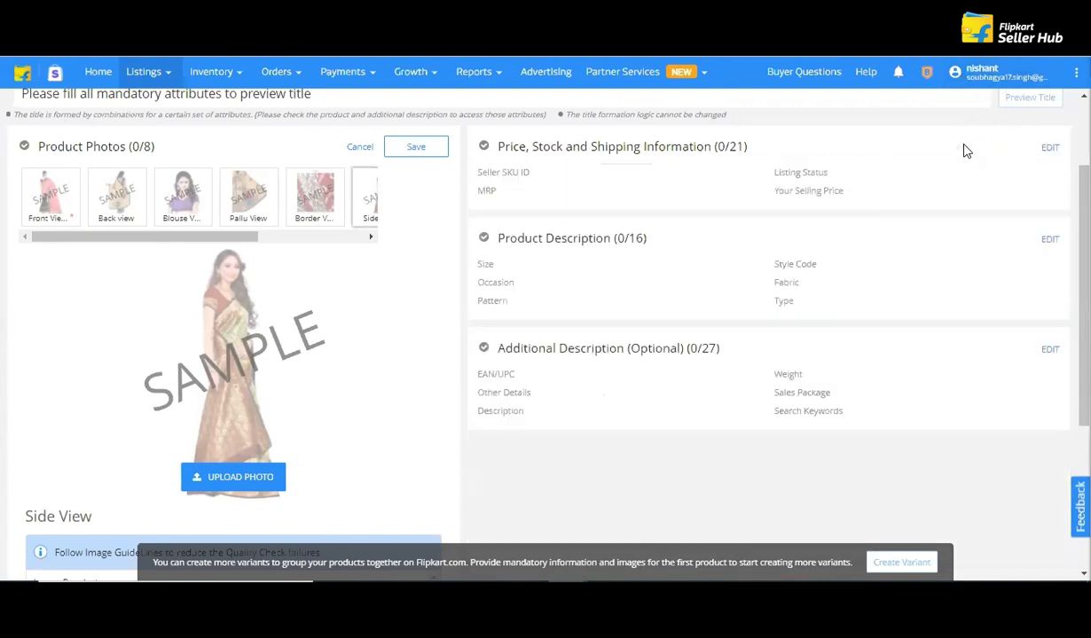
{"action": "left_click", "coordinate": [357, 149]}
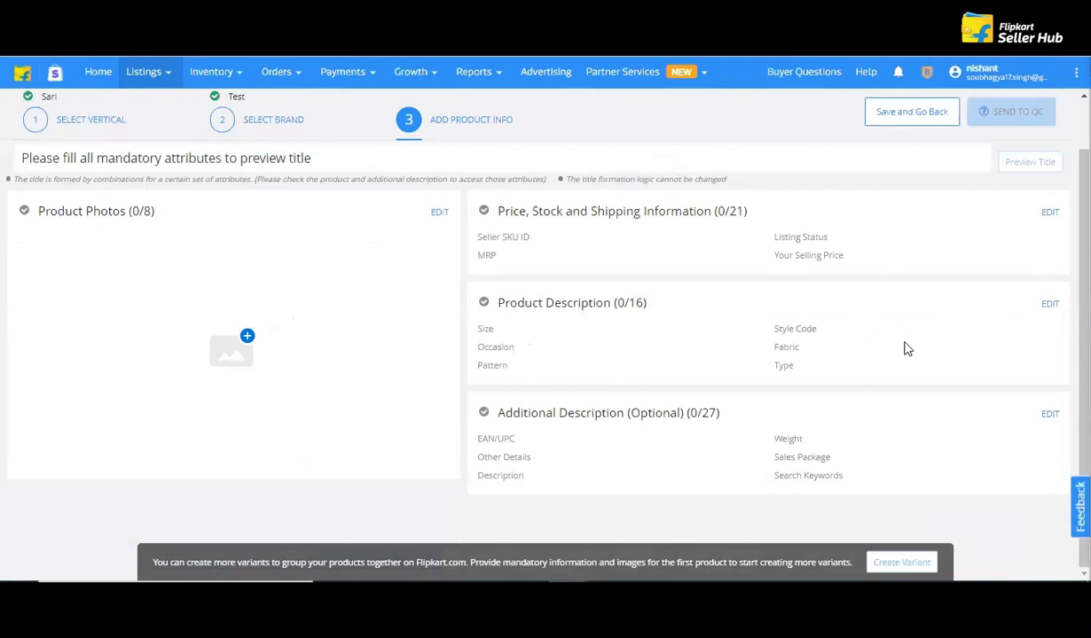
{"action": "left_click", "coordinate": [1050, 304]}
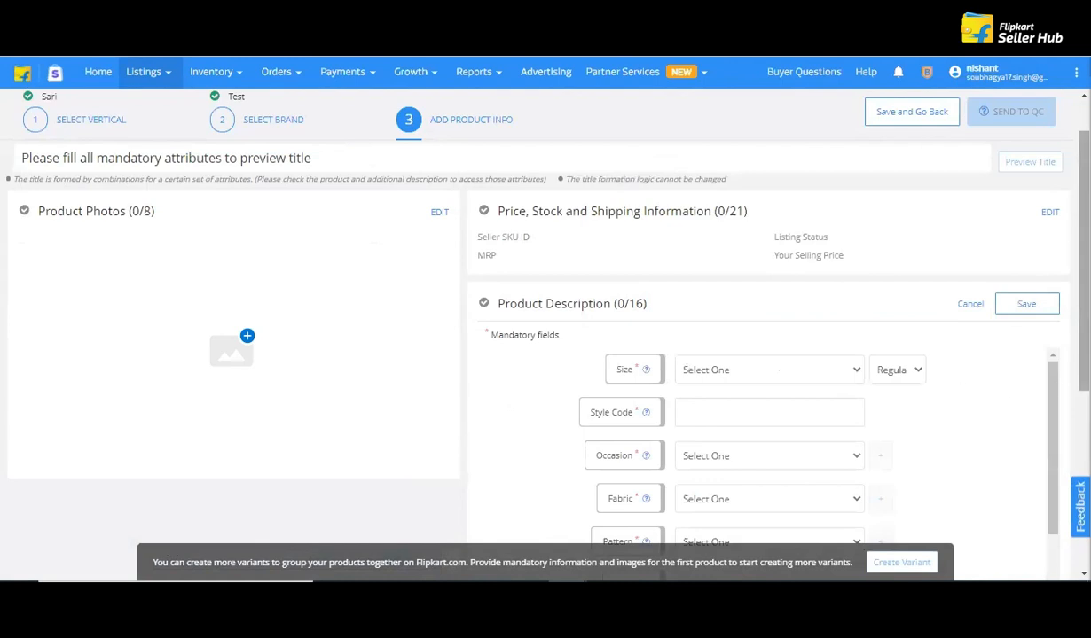
{"action": "left_click_drag", "start_coordinate": [1057, 390], "coordinate": [1049, 559]}
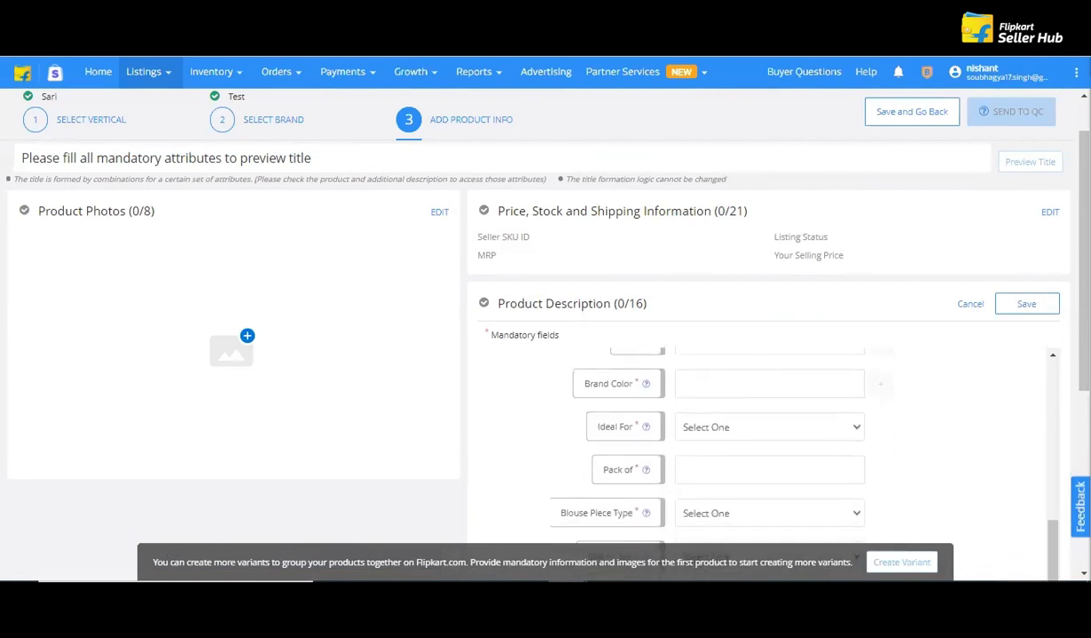
{"action": "mouse_move", "coordinate": [1084, 328]}
{"action": "left_mouse_down"}
{"action": "mouse_move", "coordinate": [1084, 464]}
{"action": "mouse_move", "coordinate": [1083, 345]}
{"action": "left_mouse_up"}
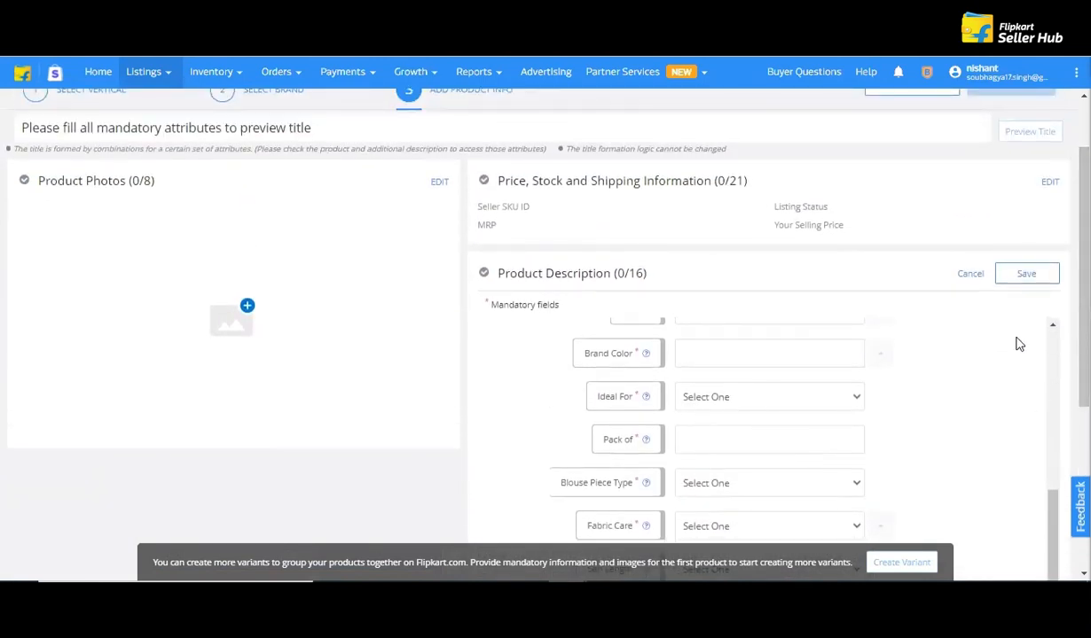
{"action": "left_click", "coordinate": [970, 275]}
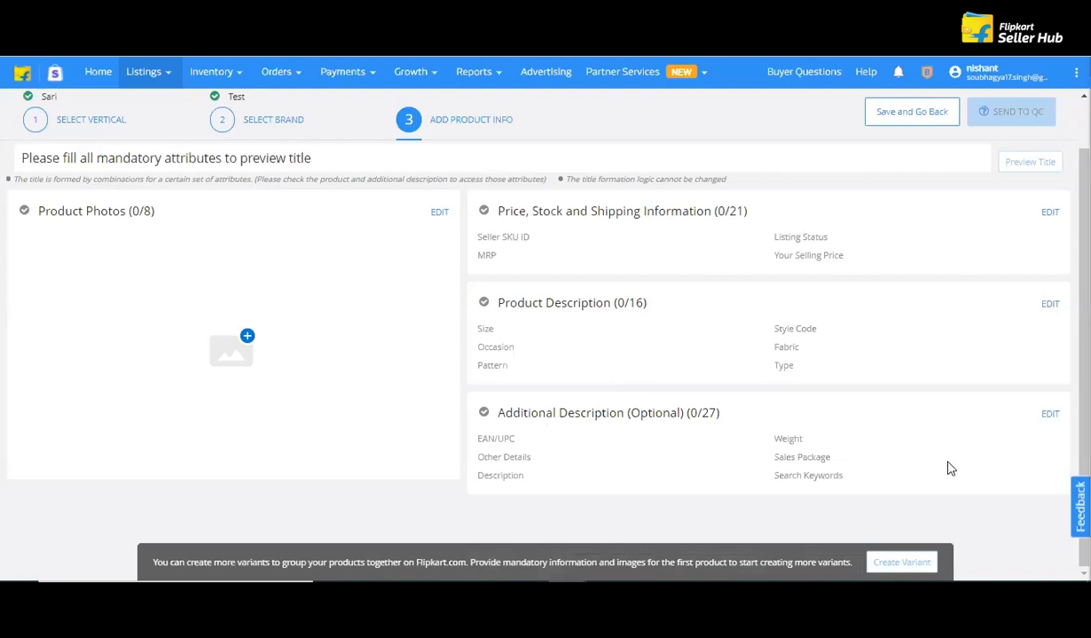
- Open the optional additional description for editing and review the help for its search keywords and description fields
{"action": "left_click", "coordinate": [1050, 414]}
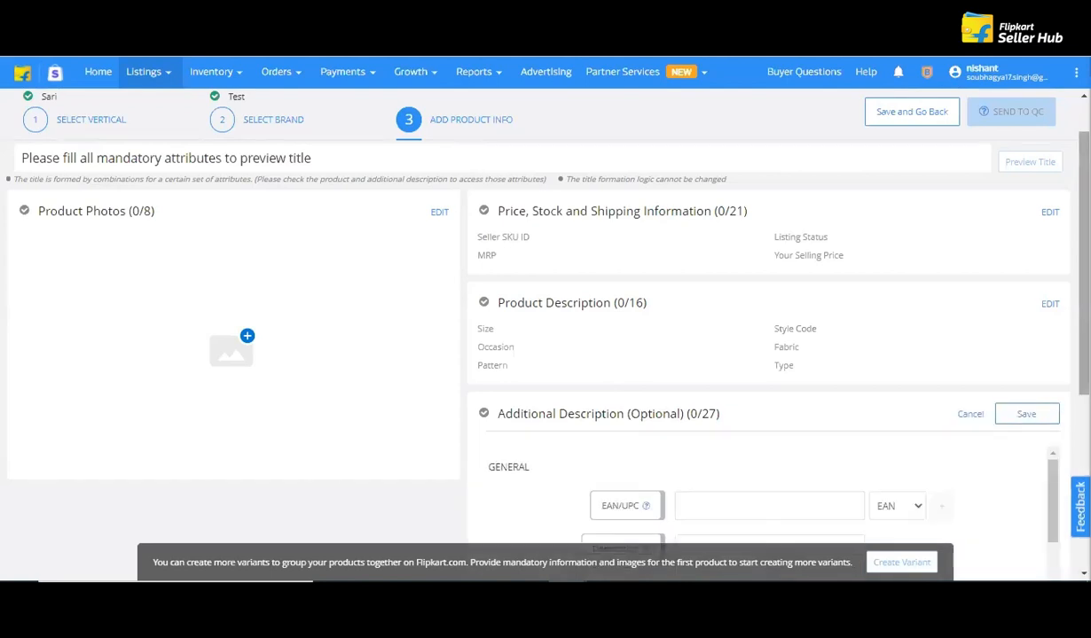
{"action": "left_click_drag", "start_coordinate": [1083, 310], "coordinate": [1063, 509]}
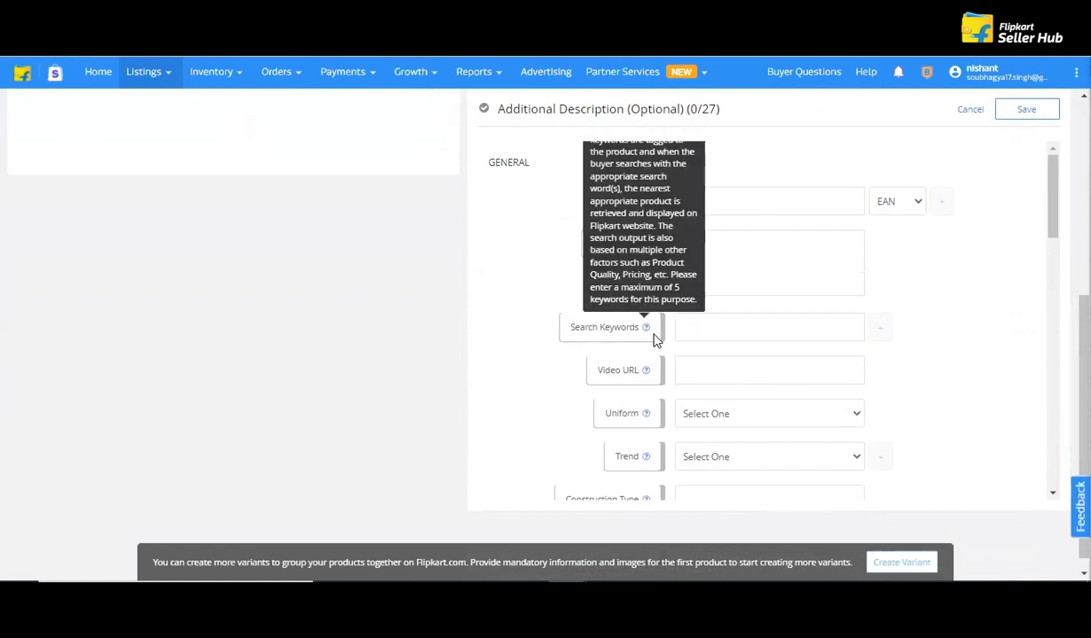
{"action": "left_click", "coordinate": [701, 328]}
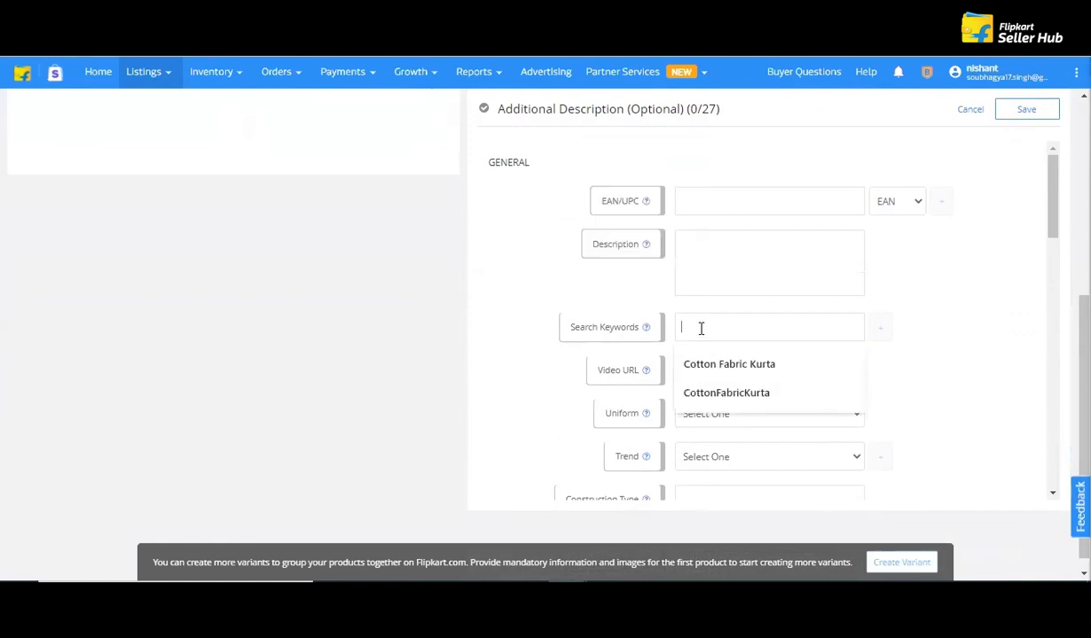
{"action": "left_click", "coordinate": [912, 323]}
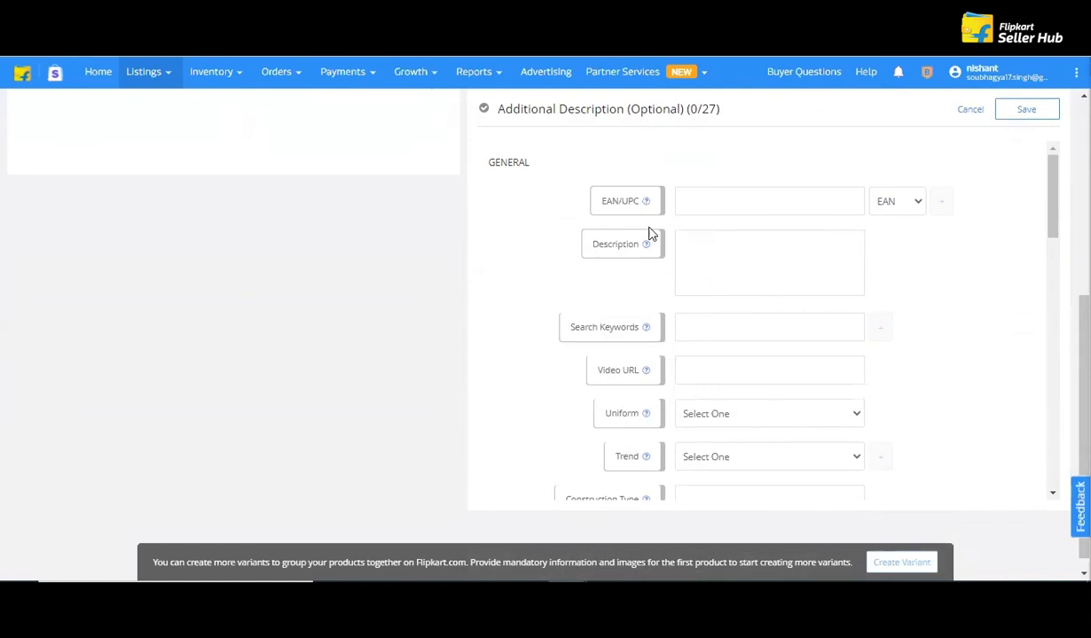
{"action": "mouse_move", "coordinate": [645, 246]}
- Add the search keywords Cotton Fabric Kurta, Linen Kurta and Floral Kurta, each on its own line
{"action": "left_click", "coordinate": [683, 333]}
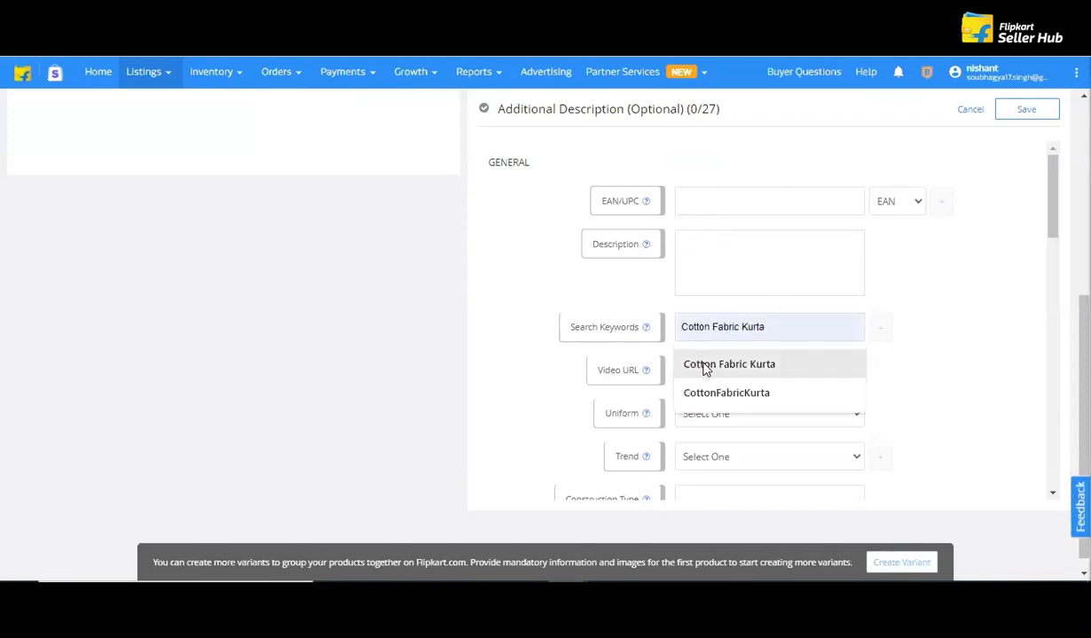
{"action": "left_click", "coordinate": [705, 365]}
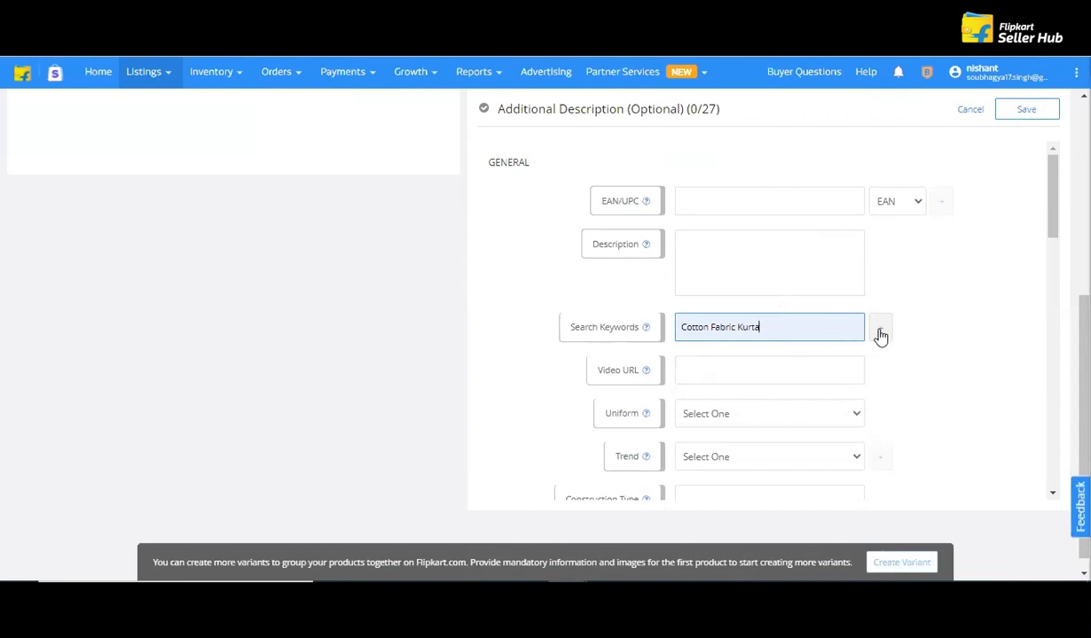
{"action": "left_click", "coordinate": [880, 335]}
{"action": "left_click", "coordinate": [765, 358]}
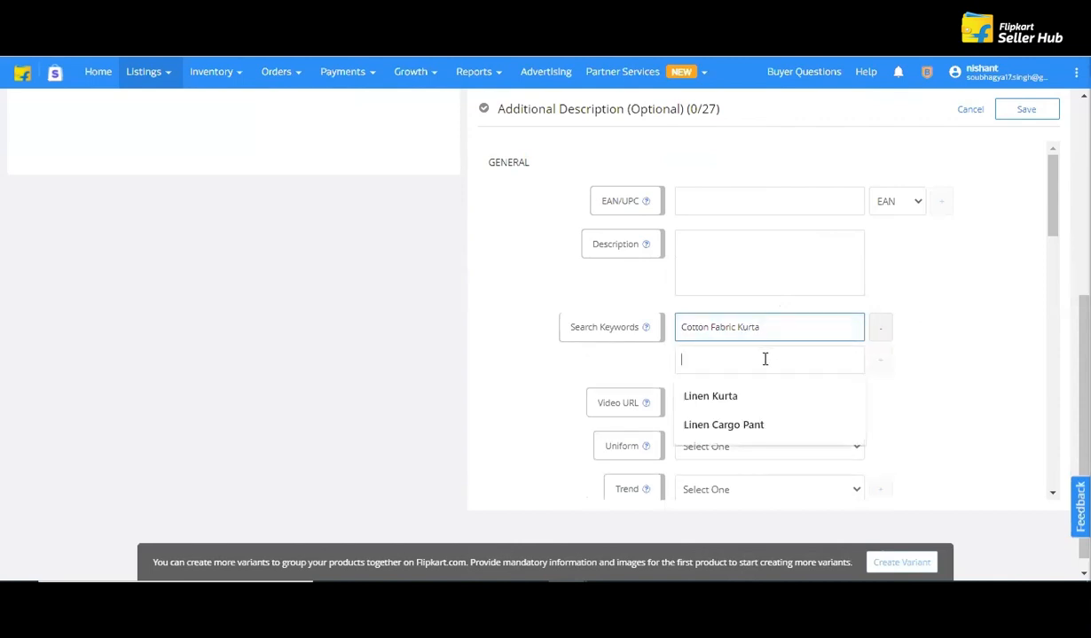
{"action": "left_click", "coordinate": [741, 399]}
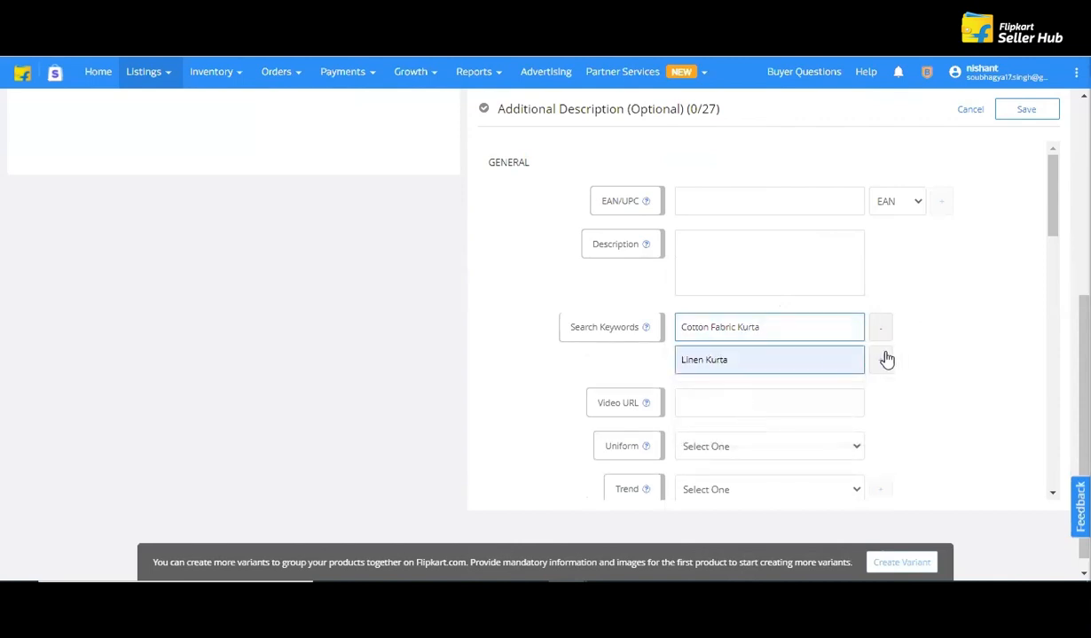
{"action": "left_click", "coordinate": [887, 360]}
{"action": "left_click", "coordinate": [784, 391]}
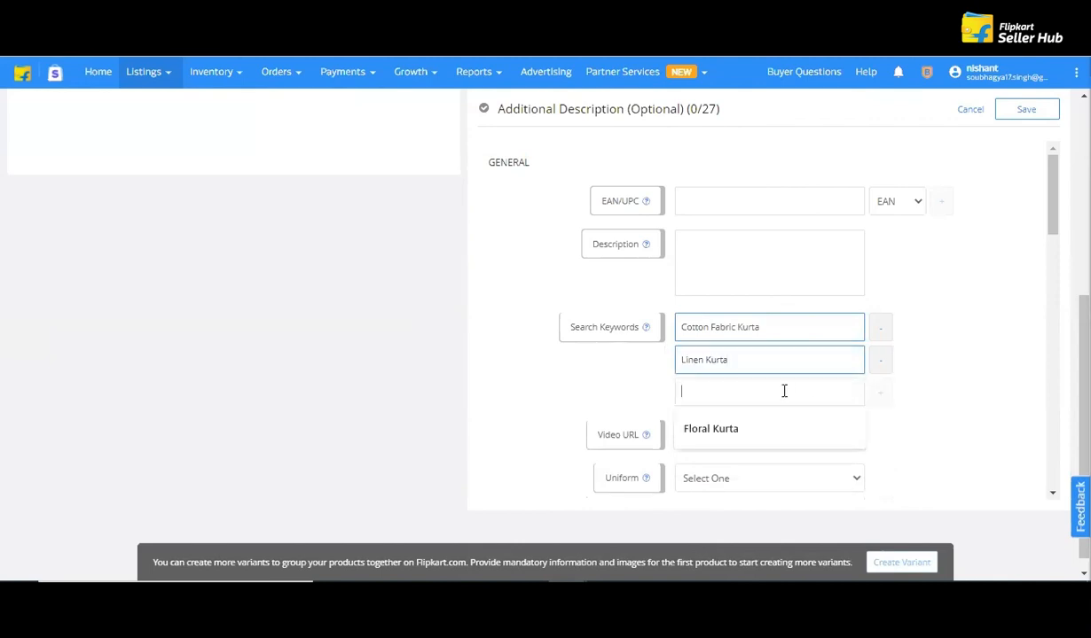
{"action": "left_click", "coordinate": [751, 427]}
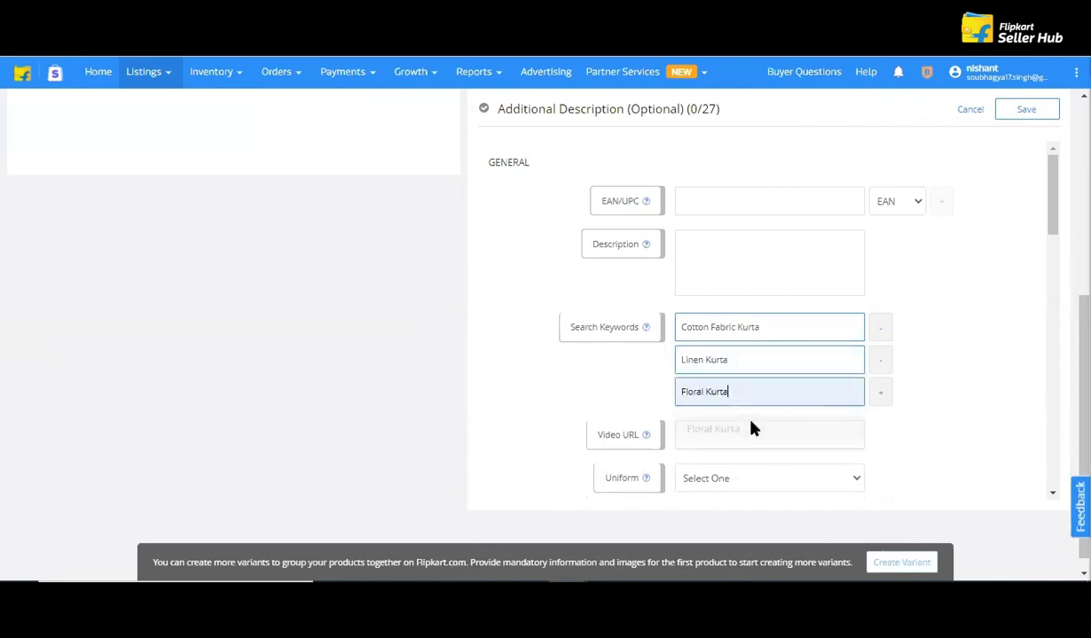
{"action": "left_click", "coordinate": [881, 391]}
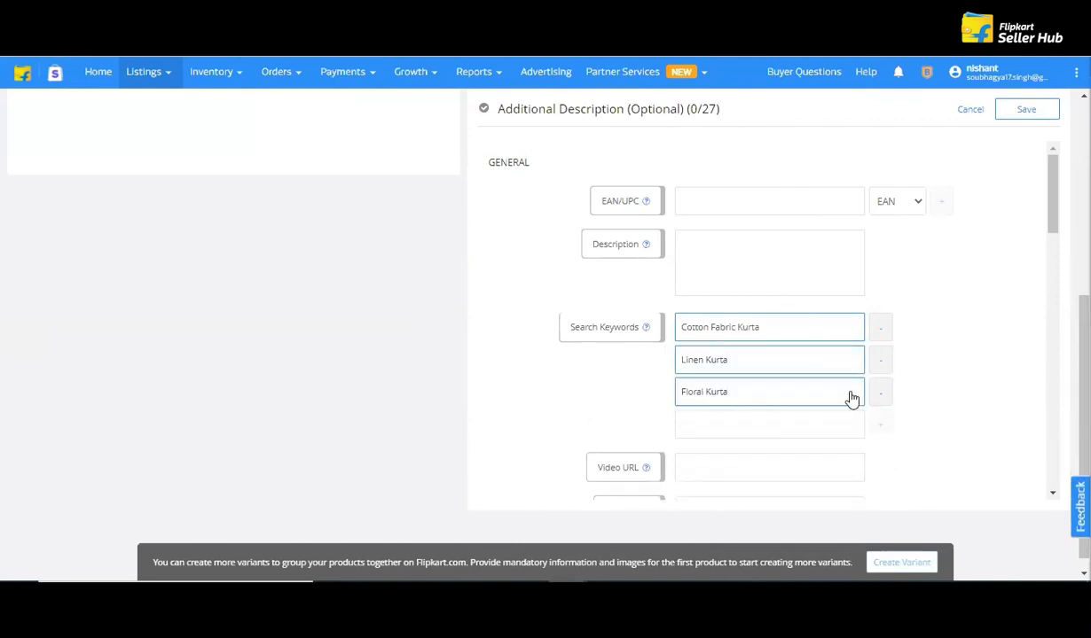
{"action": "left_click", "coordinate": [772, 422]}
- Change the first two search keywords to Cotton Fabric Sari and Linen Sari
{"action": "left_click", "coordinate": [785, 327]}
{"action": "key", "text": "BackSpace"}
{"action": "key", "text": "BackSpace"}
{"action": "key", "text": "BackSpace"}
{"action": "key", "text": "BackSpace"}
{"action": "type", "text": "Sari"}
{"action": "key", "text": "BackSpace"}
{"action": "key", "text": "BackSpace"}
{"action": "key", "text": "BackSpace"}
{"action": "key", "text": "BackSpace"}
{"action": "key", "text": "BackSpace"}
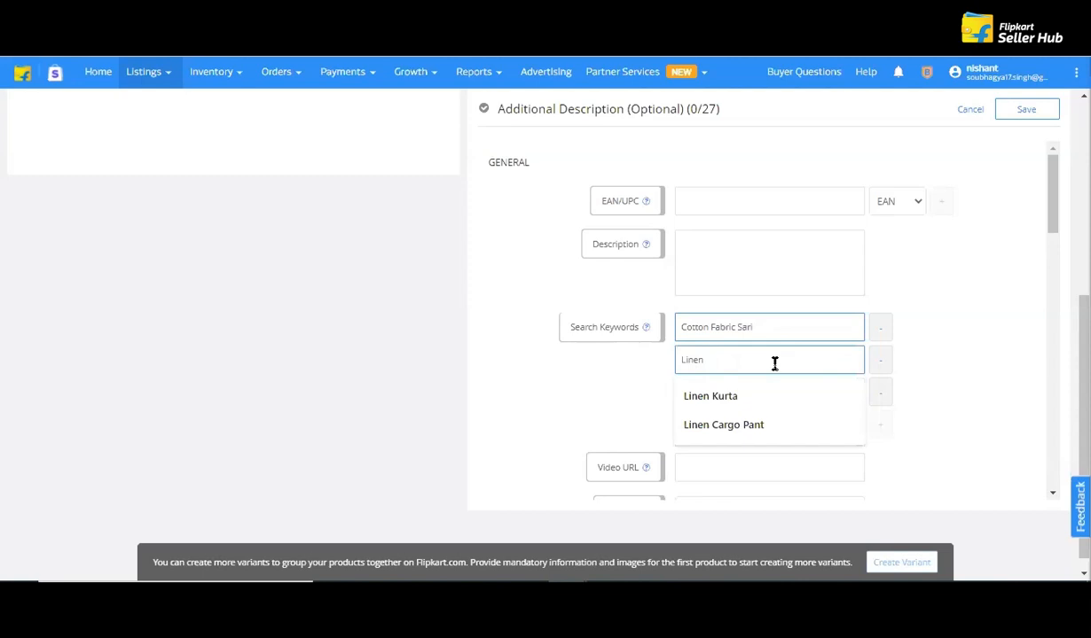
{"action": "type", "text": "Sari"}
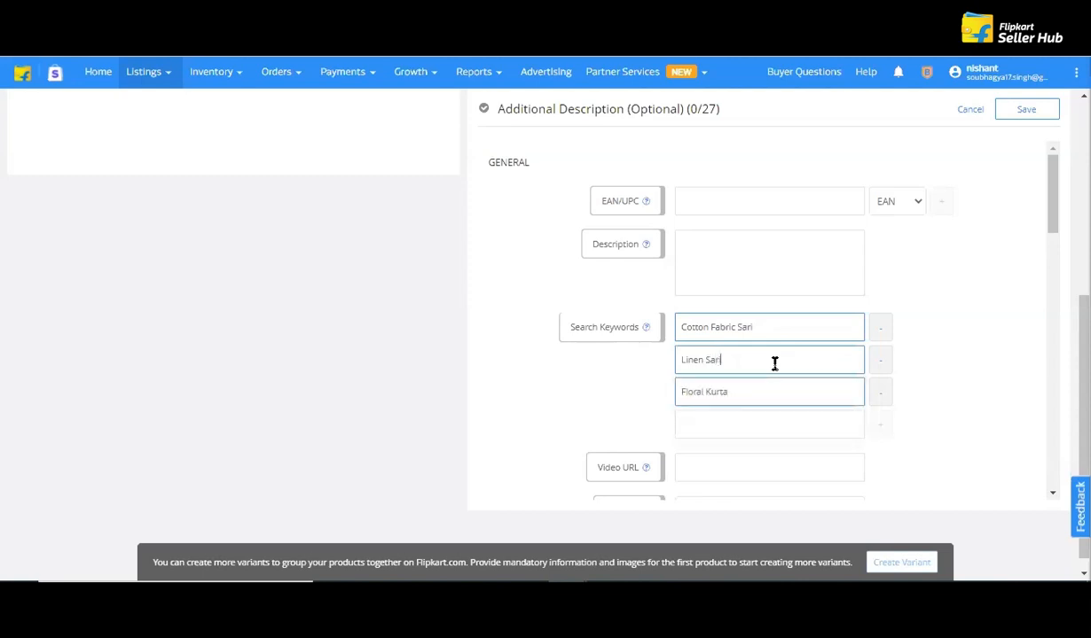
- Change the third search keyword to Floral Print Sari
{"action": "left_click", "coordinate": [743, 394]}
{"action": "key", "text": "BackSpace"}
{"action": "key", "text": "BackSpace"}
{"action": "key", "text": "BackSpace"}
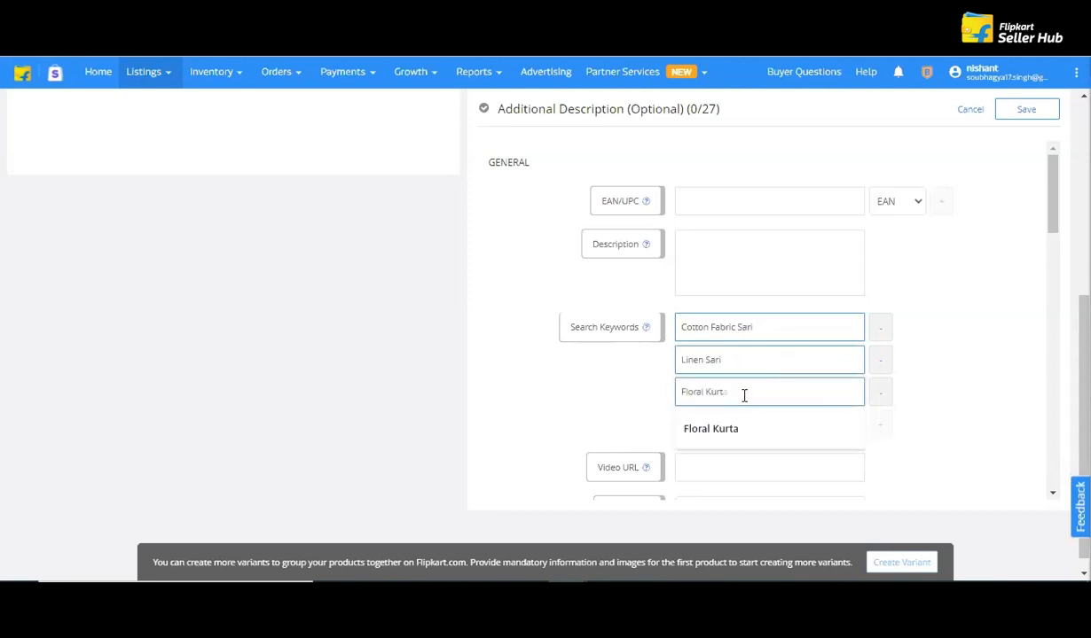
{"action": "key", "text": "BackSpace"}
{"action": "key", "text": "BackSpace"}
{"action": "type", "text": "Print Sari"}
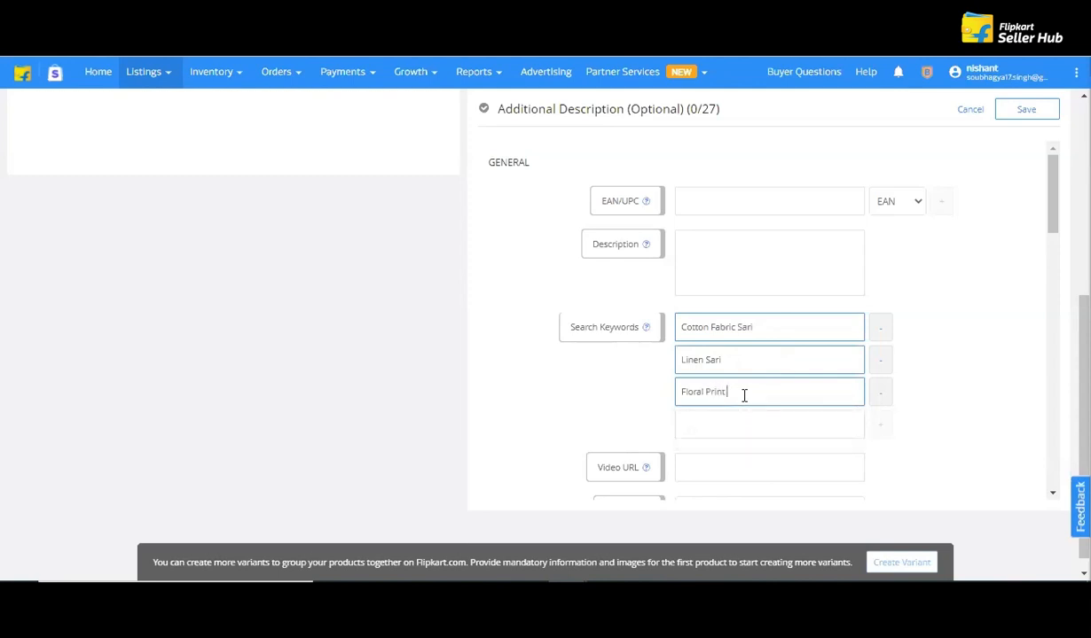
- Look through the additional description fields below the keywords, including Video URL, and close the section without saving
{"action": "left_click", "coordinate": [723, 427]}
{"action": "left_click", "coordinate": [754, 423]}
{"action": "left_click_drag", "start_coordinate": [1053, 224], "coordinate": [1052, 260]}
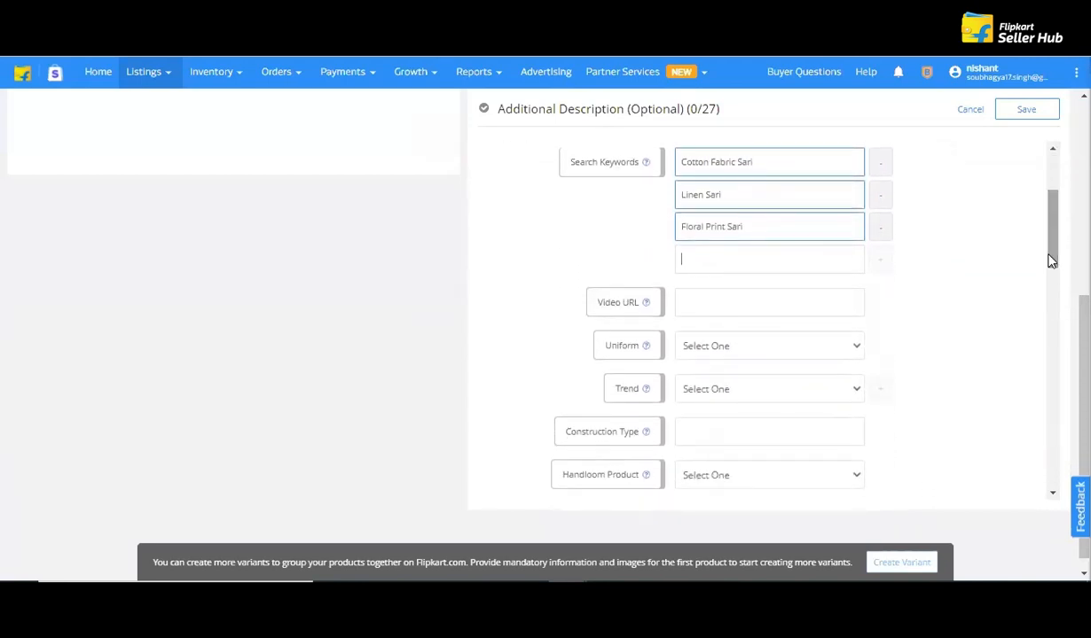
{"action": "left_click", "coordinate": [721, 299]}
{"action": "left_click_drag", "start_coordinate": [1055, 251], "coordinate": [1055, 173]}
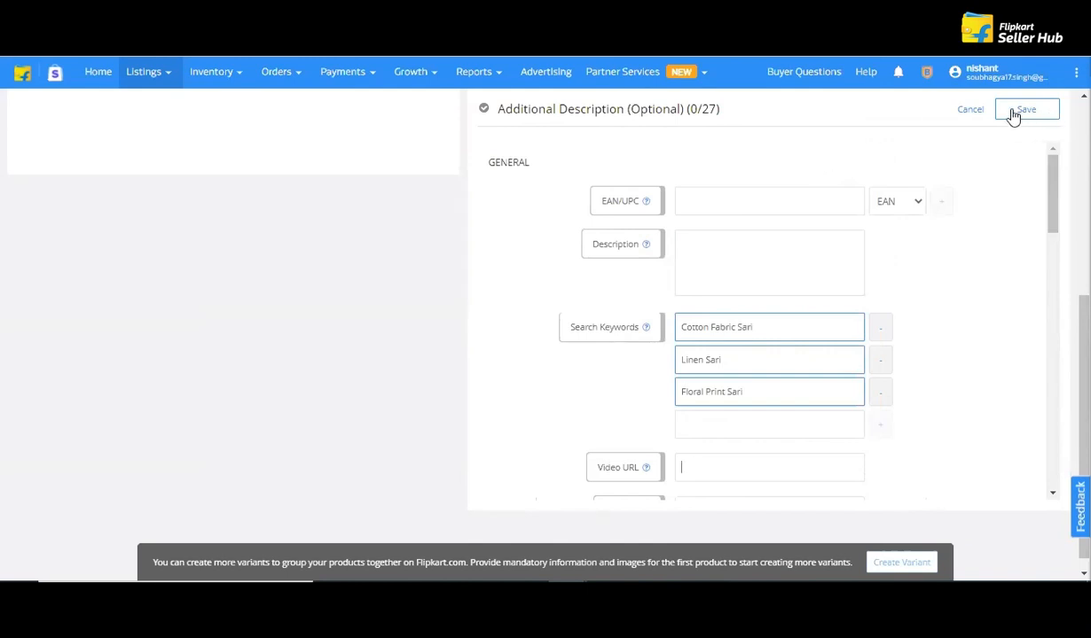
{"action": "left_click", "coordinate": [970, 109]}
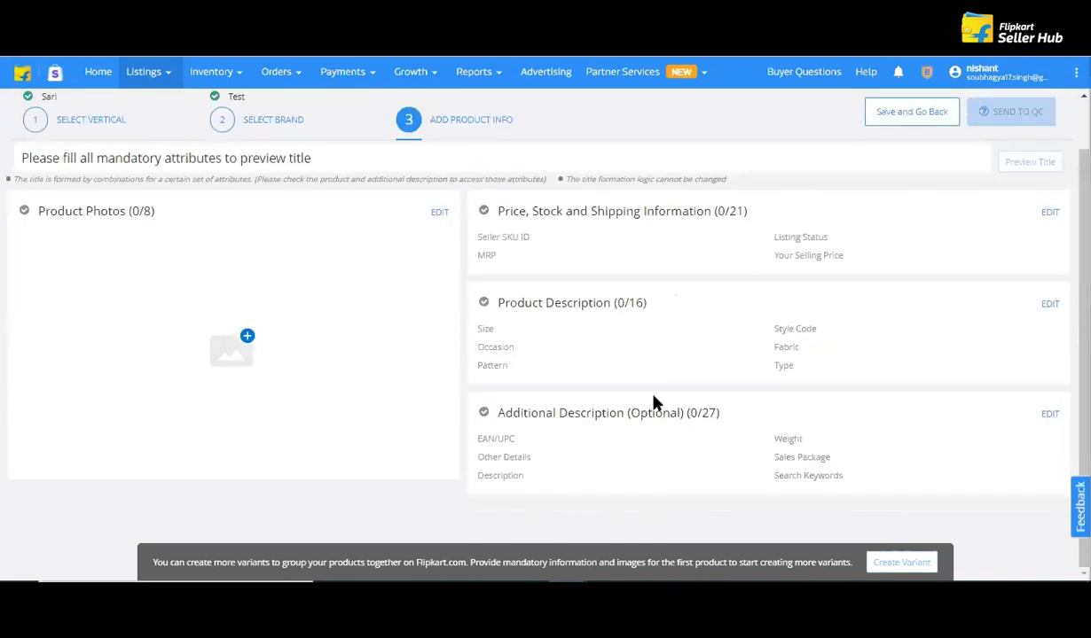